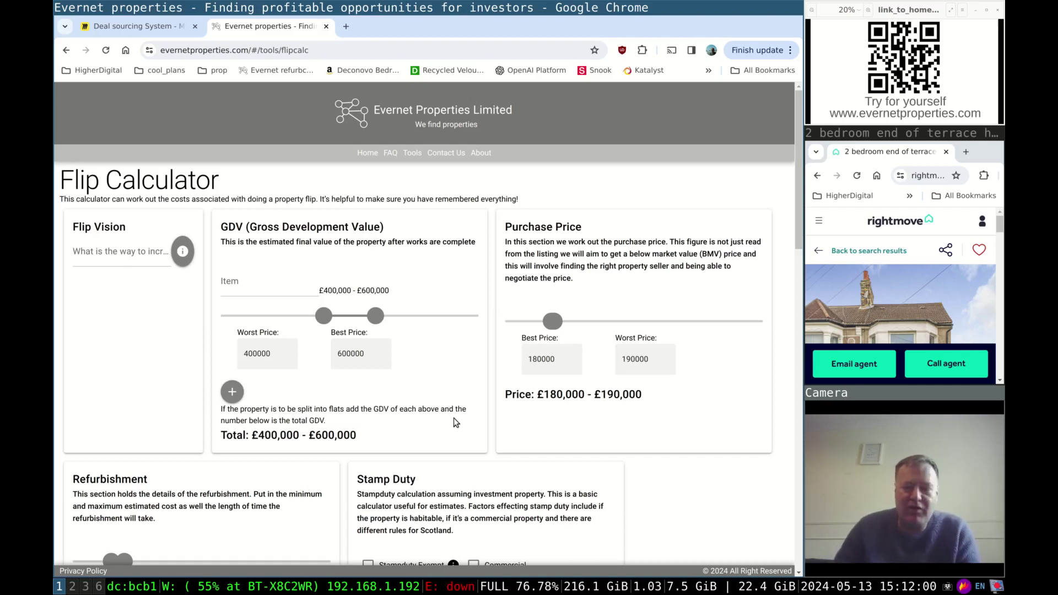
# Enter "Renovation" as the Flip Vision, correcting its spelling with the suggested word
pyautogui.click(130, 258)
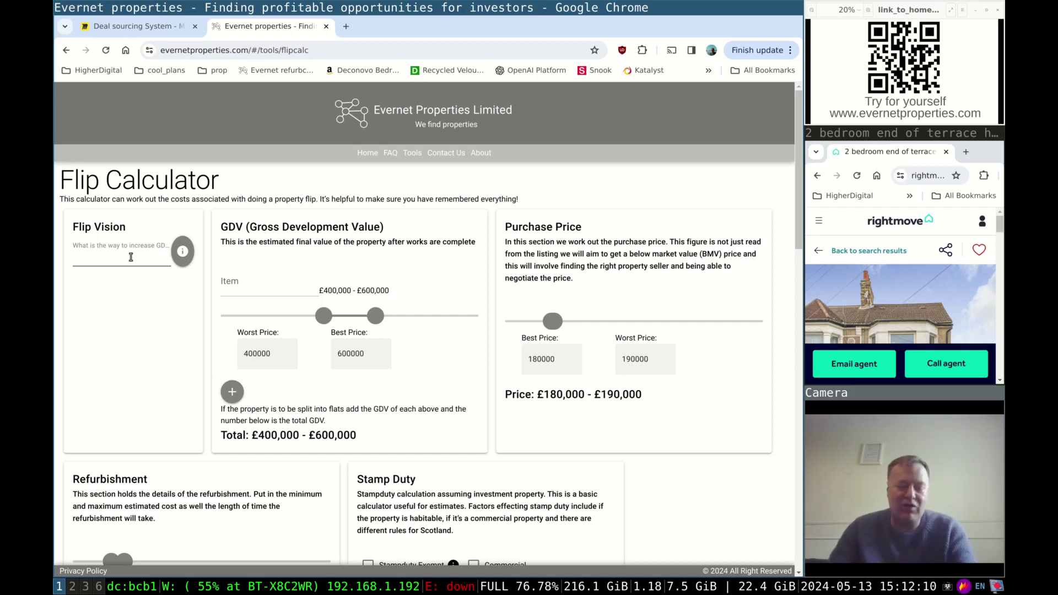
pyautogui.write('Reonvation')
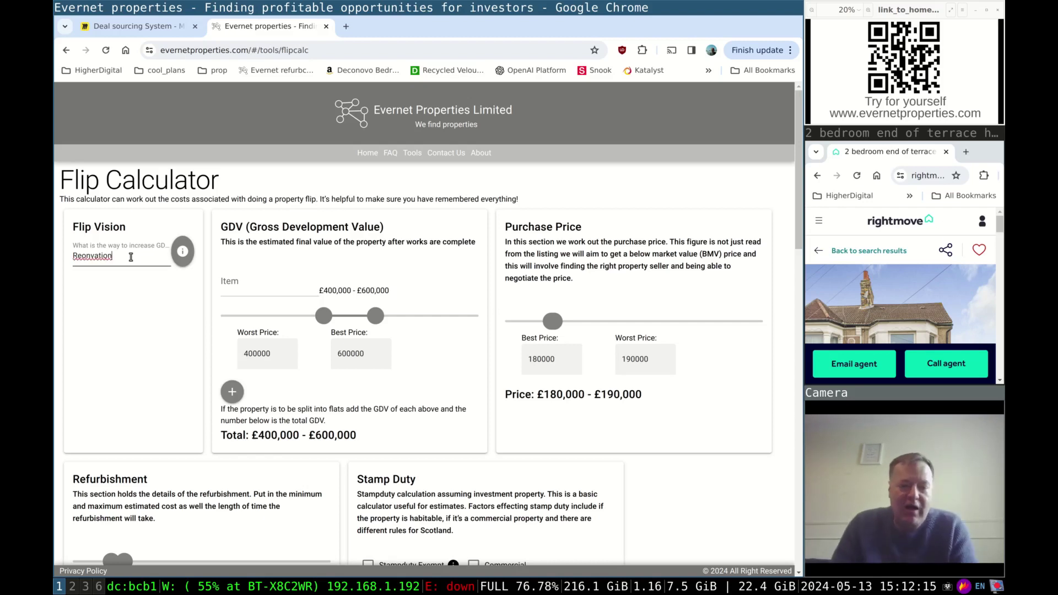
pyautogui.rightClick(91, 257)
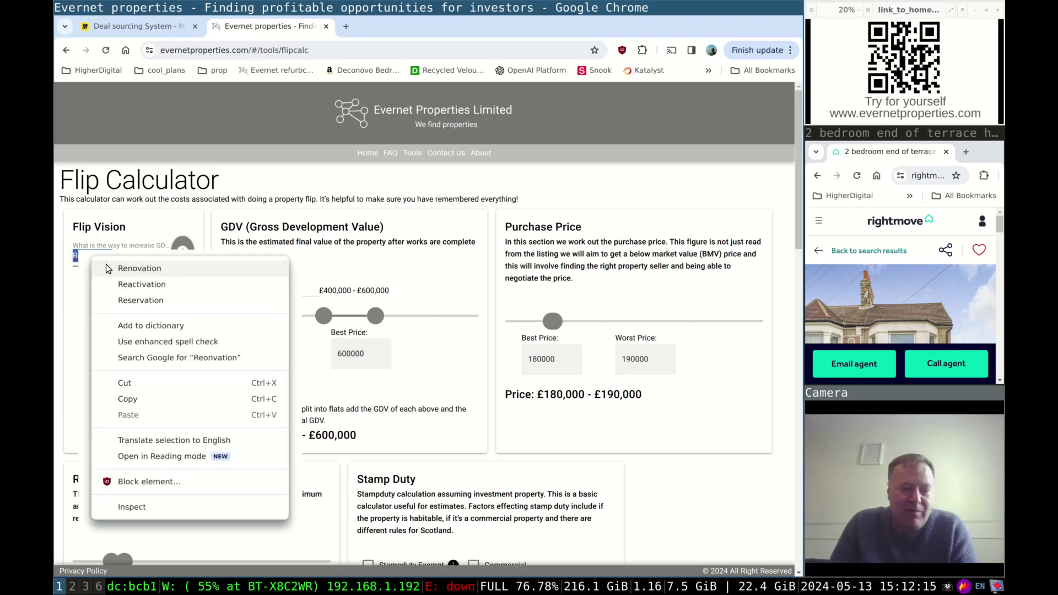
pyautogui.click(108, 269)
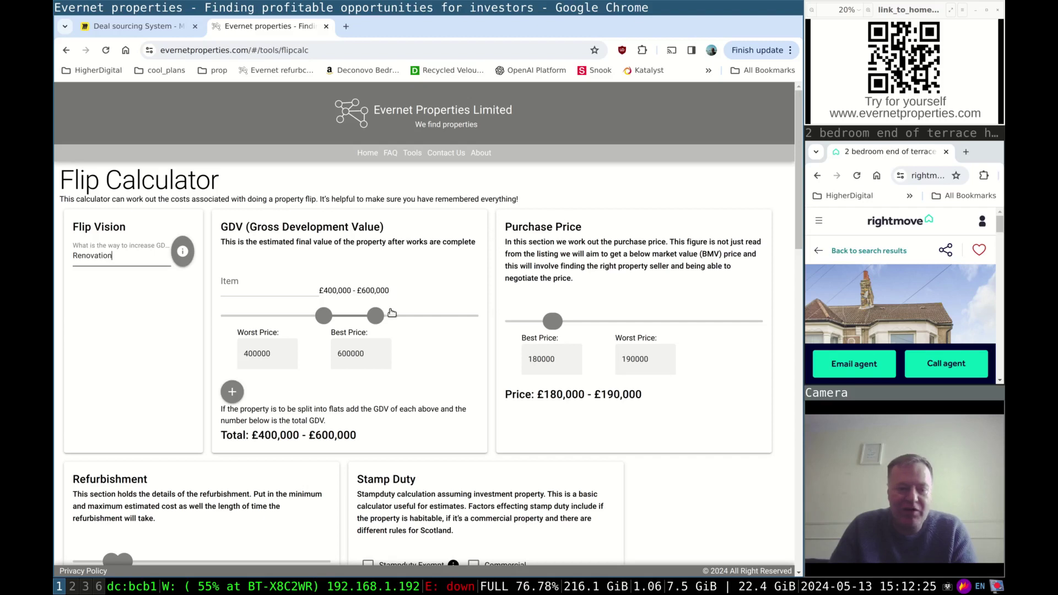
# Review the calculator's sections down to the Flip Deal Rating, and view the Rightmove property listing full screen
pyautogui.scroll(-4, 279, 320)
pyautogui.scroll(-4, 107, 314)
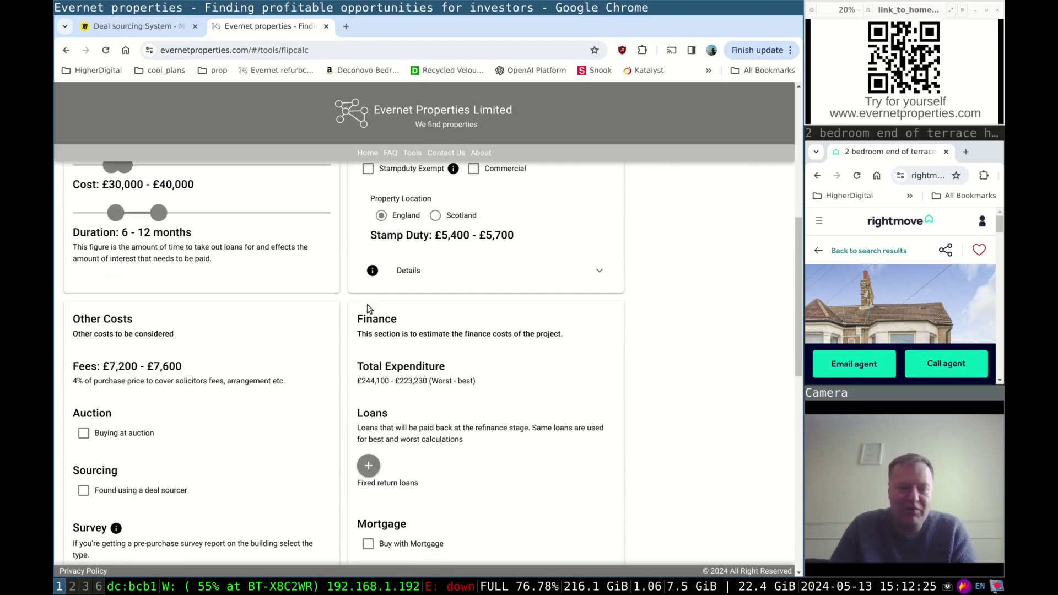
pyautogui.scroll(-7, 133, 351)
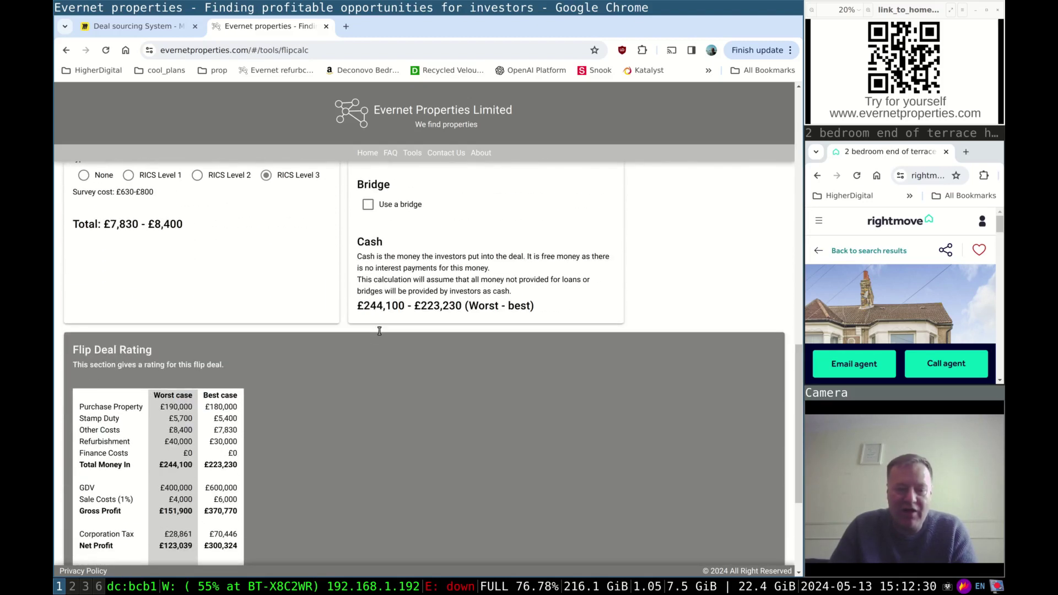
pyautogui.scroll(15, 316, 359)
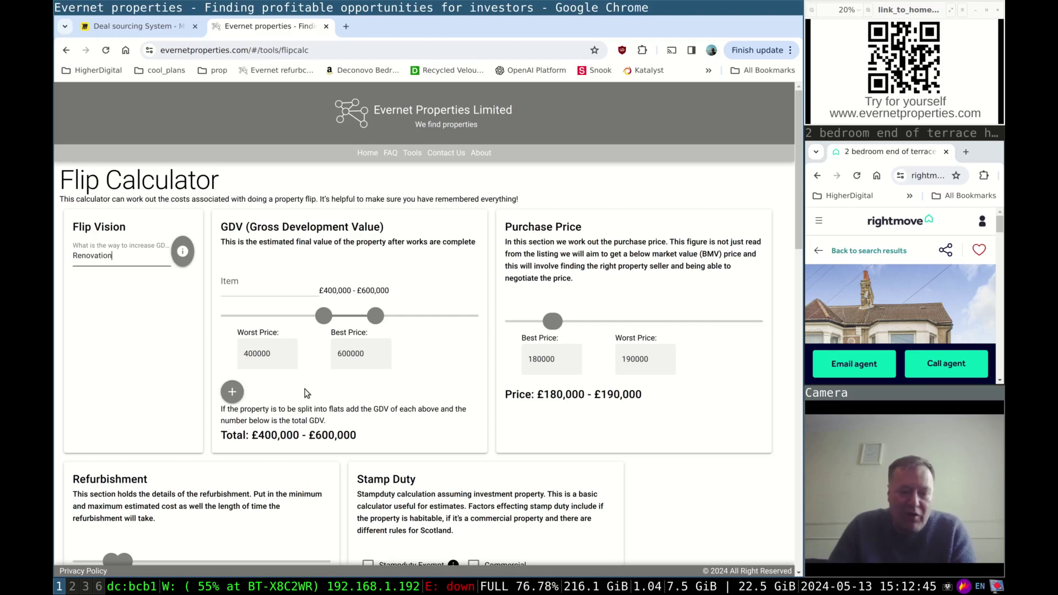
pyautogui.doubleClick(274, 353)
pyautogui.moveTo(315, 319)
pyautogui.mouseDown()
pyautogui.moveTo(260, 318)
pyautogui.moveTo(324, 318)
pyautogui.mouseUp()
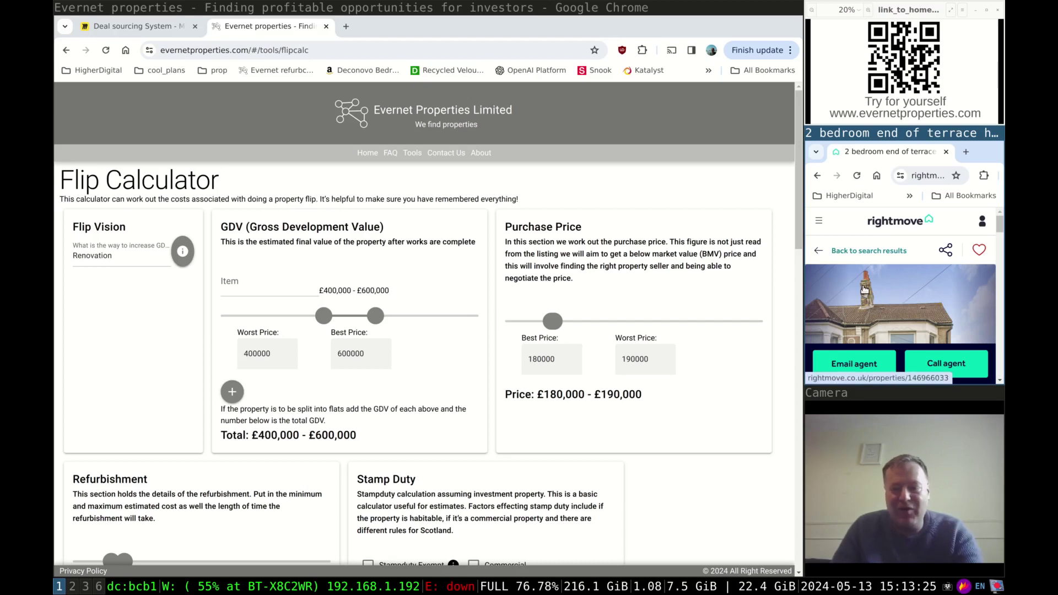
pyautogui.press('super+f')
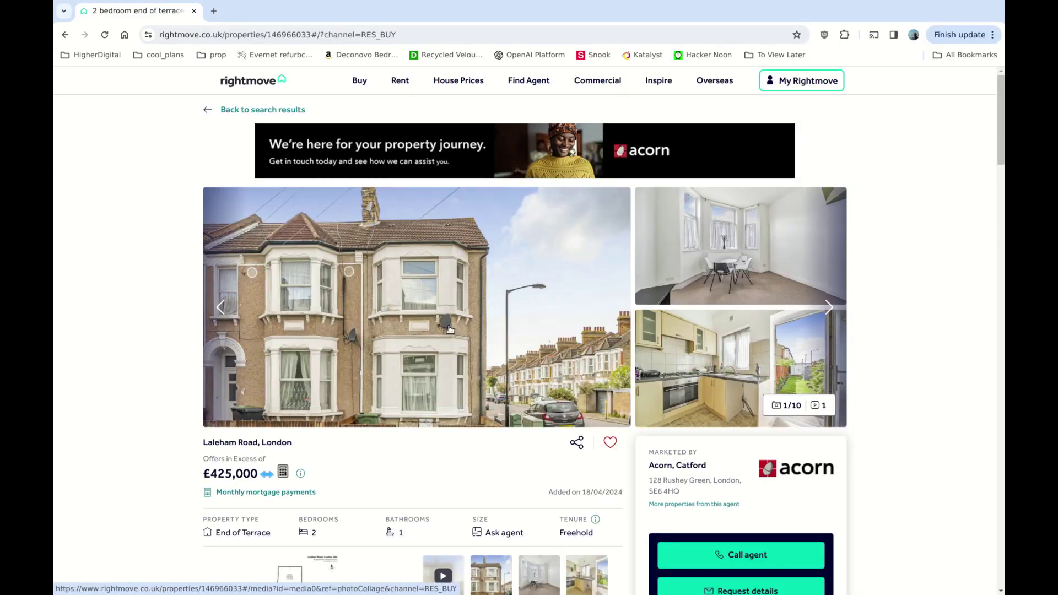
pyautogui.scroll(-1, 448, 328)
pyautogui.scroll(-1, 331, 336)
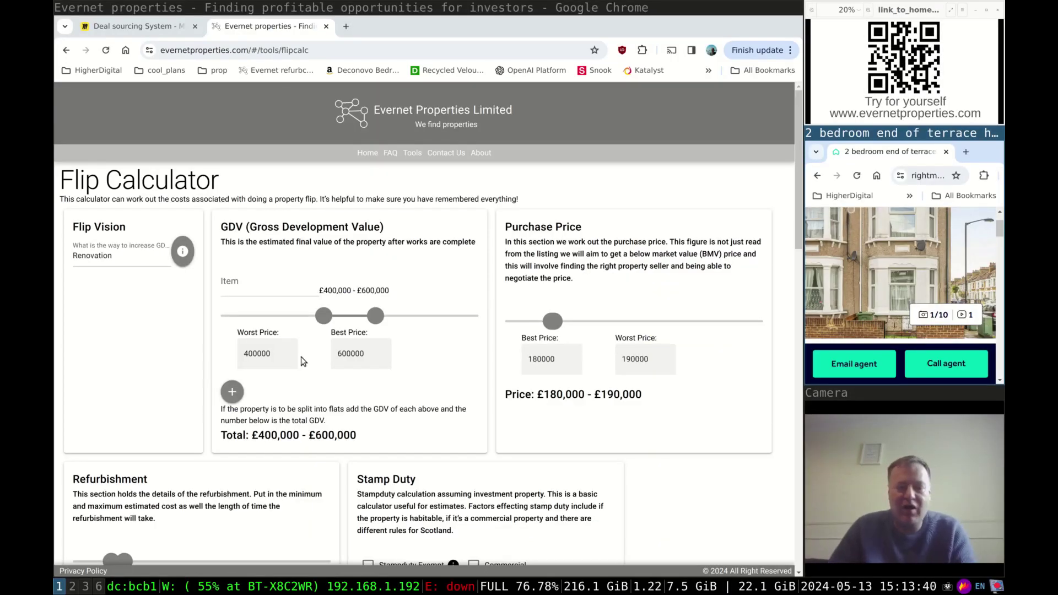
# Set the GDV to a worst price of 500000 and a best price of 550000
pyautogui.moveTo(325, 317); pyautogui.dragTo(386, 315)
pyautogui.moveTo(371, 357); pyautogui.dragTo(290, 352)
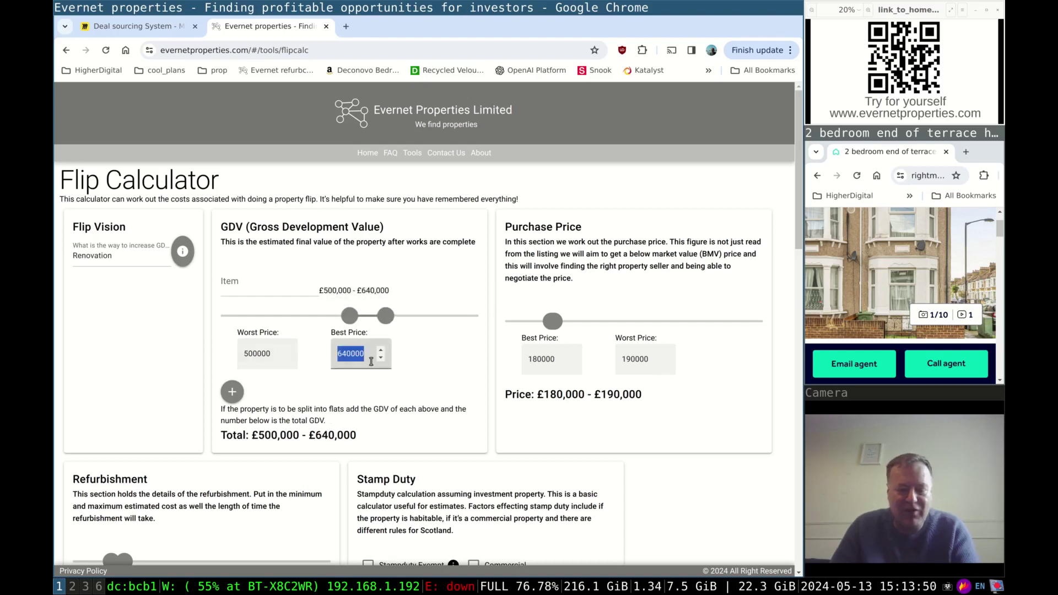
pyautogui.write('550000')
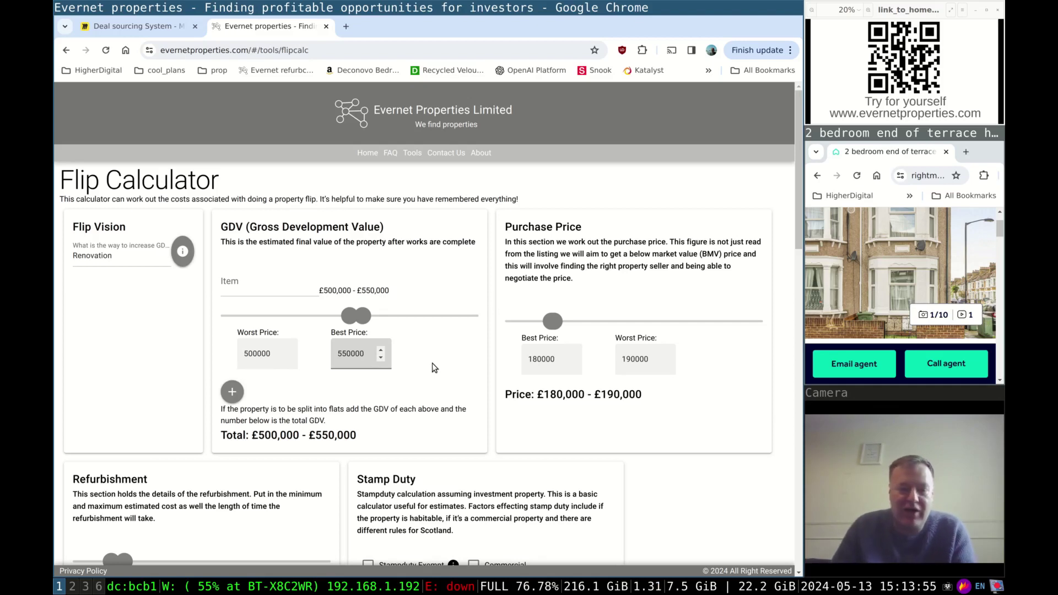
# Add a second GDV item and delete it again
pyautogui.click(232, 392)
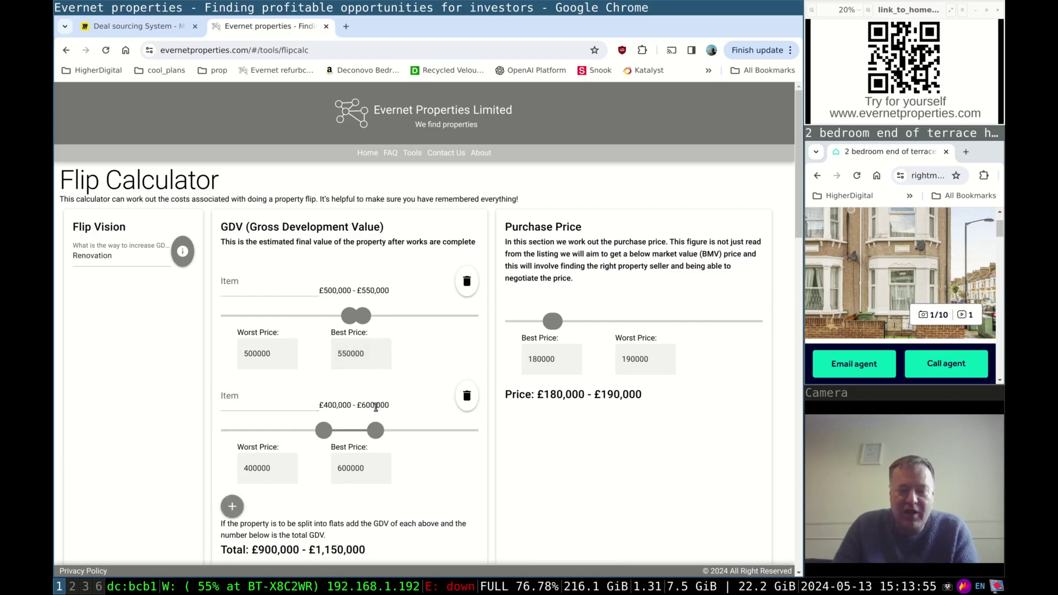
pyautogui.scroll(-1, 331, 297)
pyautogui.scroll(1, 331, 344)
pyautogui.moveTo(281, 429)
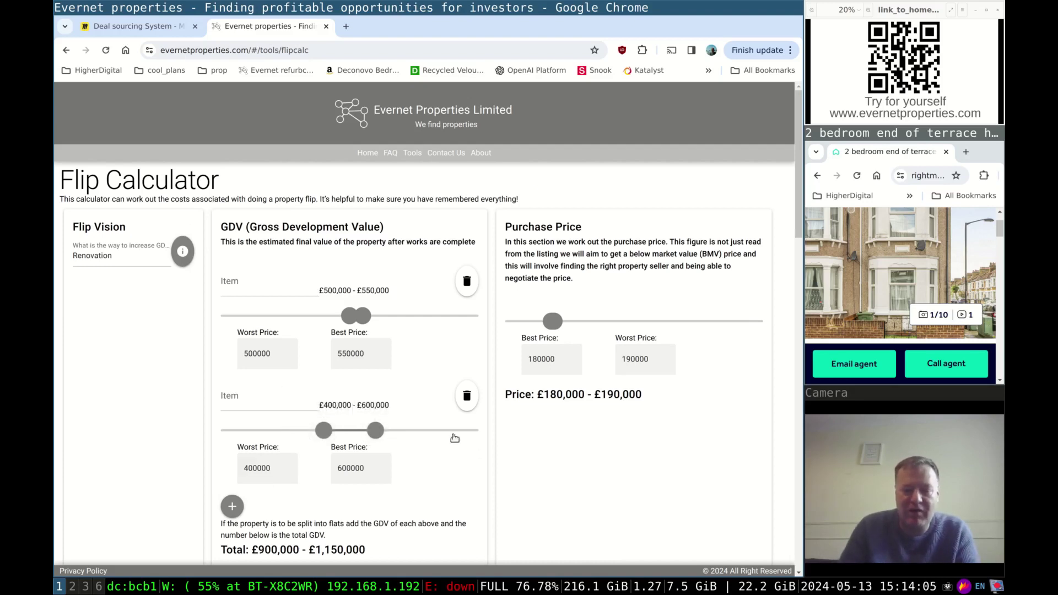
pyautogui.click(472, 402)
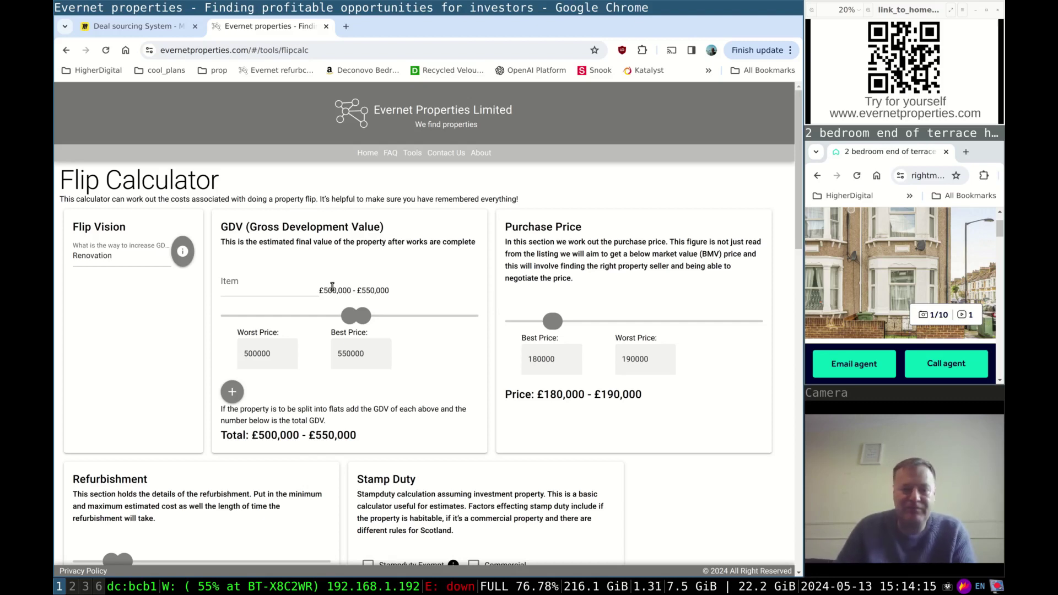
# Check the asking price in the property listing and set the purchase price to 380000 best and 425000 worst
pyautogui.scroll(-2, 627, 283)
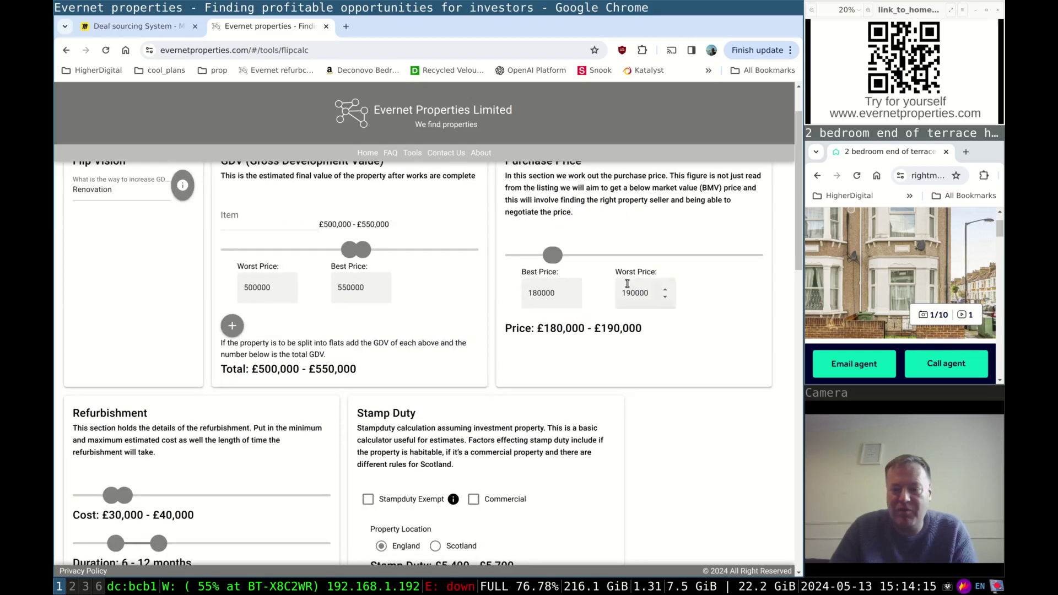
pyautogui.scroll(2, 627, 283)
pyautogui.press('super+f')
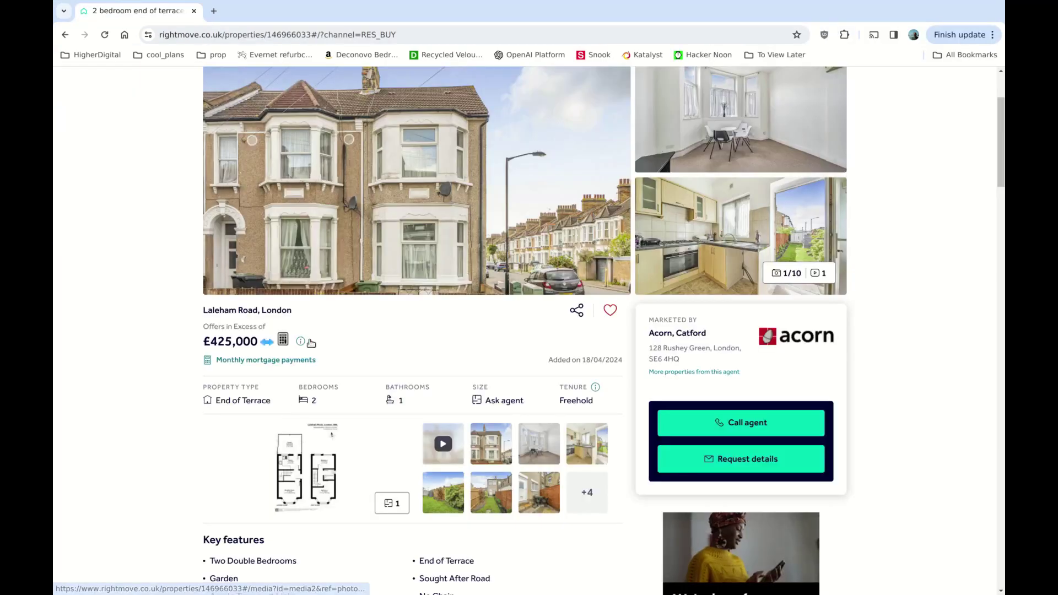
pyautogui.press('super+f')
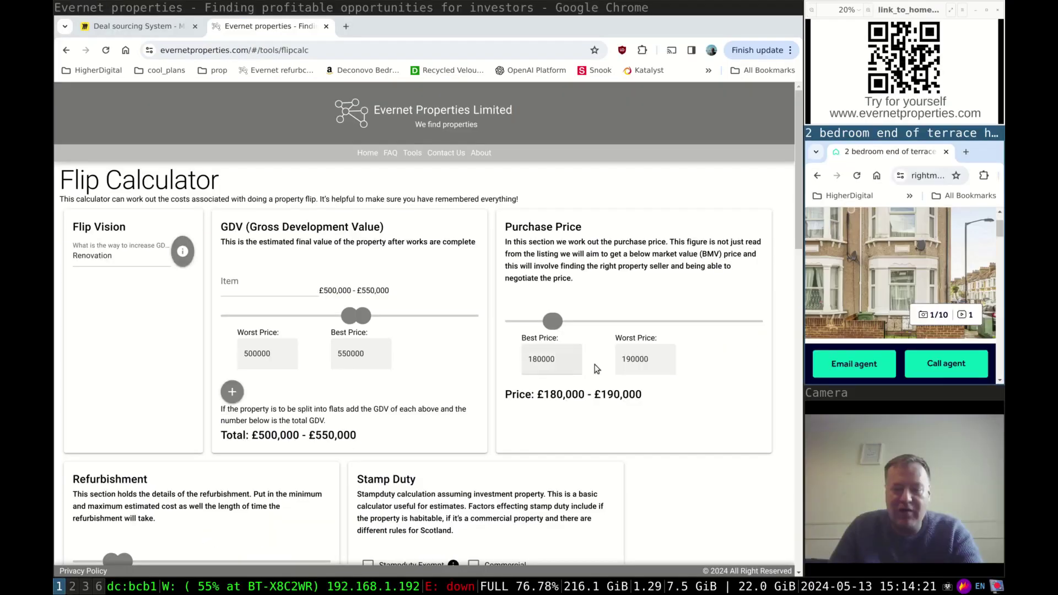
pyautogui.click(665, 357)
pyautogui.doubleClick(642, 358)
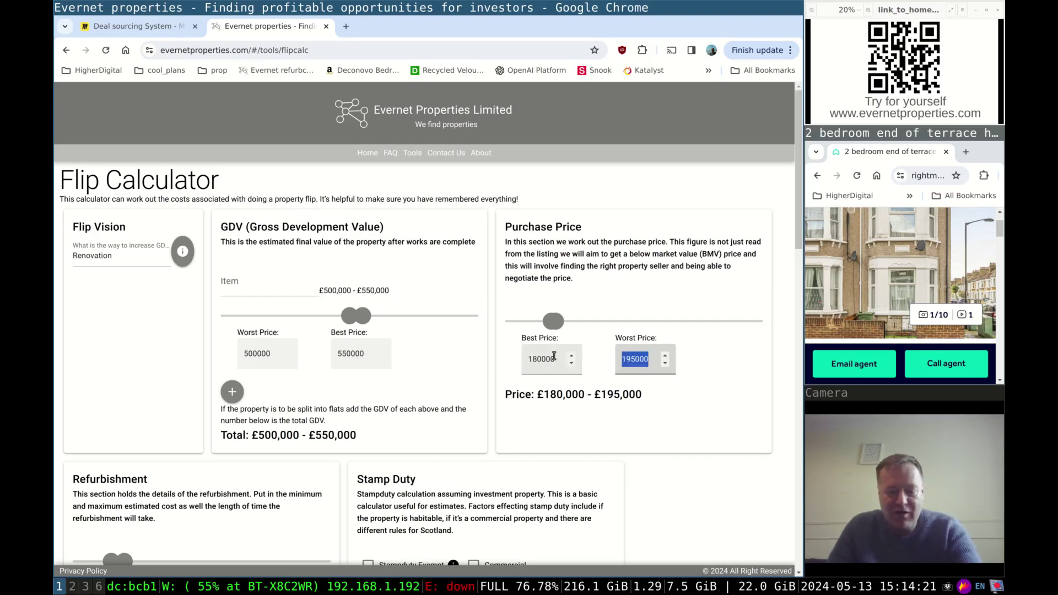
pyautogui.write('425000')
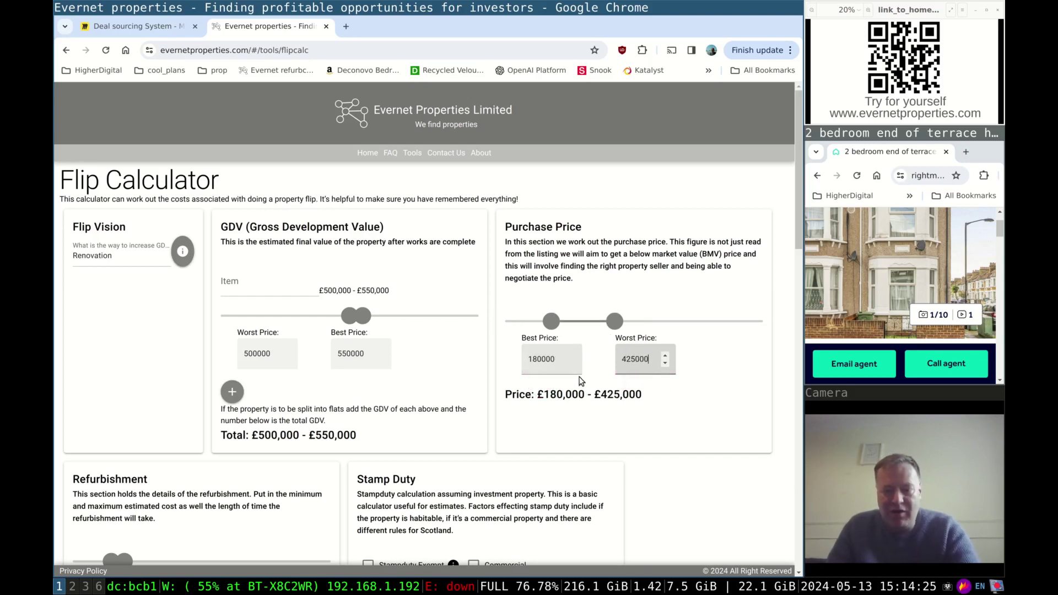
pyautogui.doubleClick(542, 359)
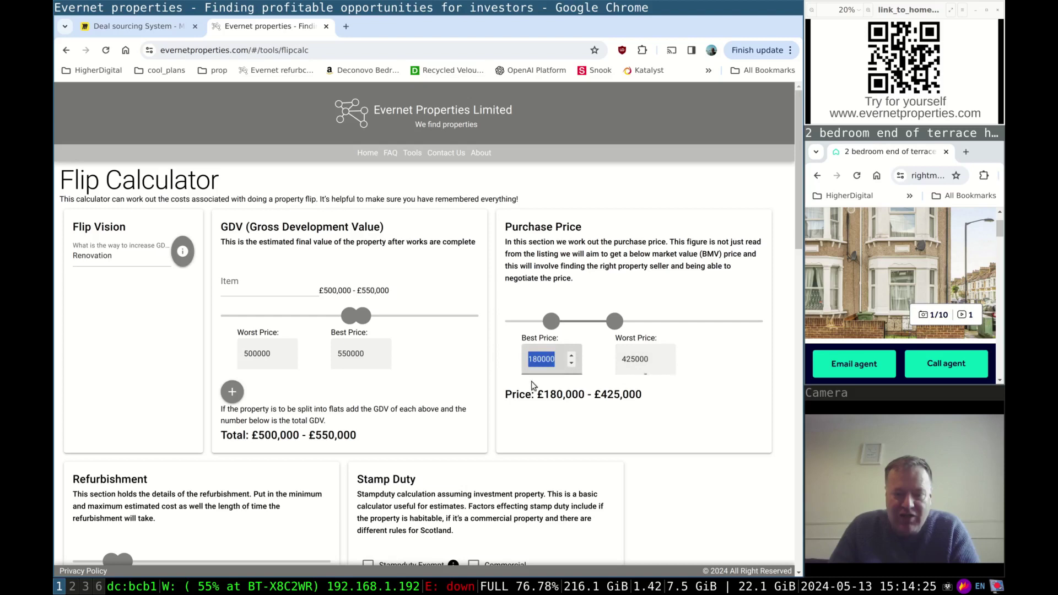
pyautogui.write('380000')
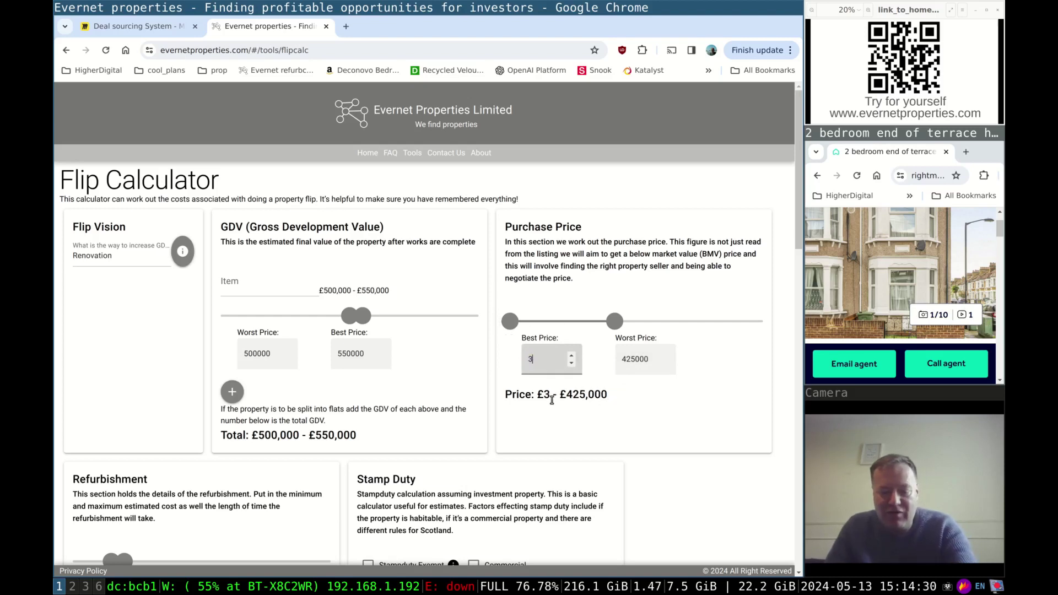
pyautogui.click(596, 428)
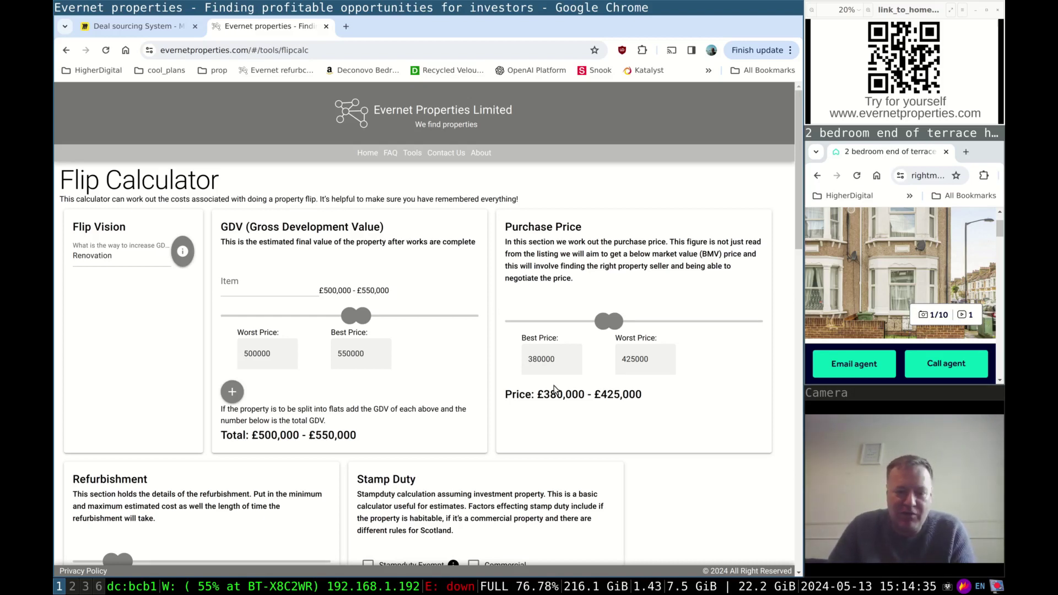
# Set the refurbishment cost range to £46,000 - £71,000
pyautogui.scroll(-3, 554, 386)
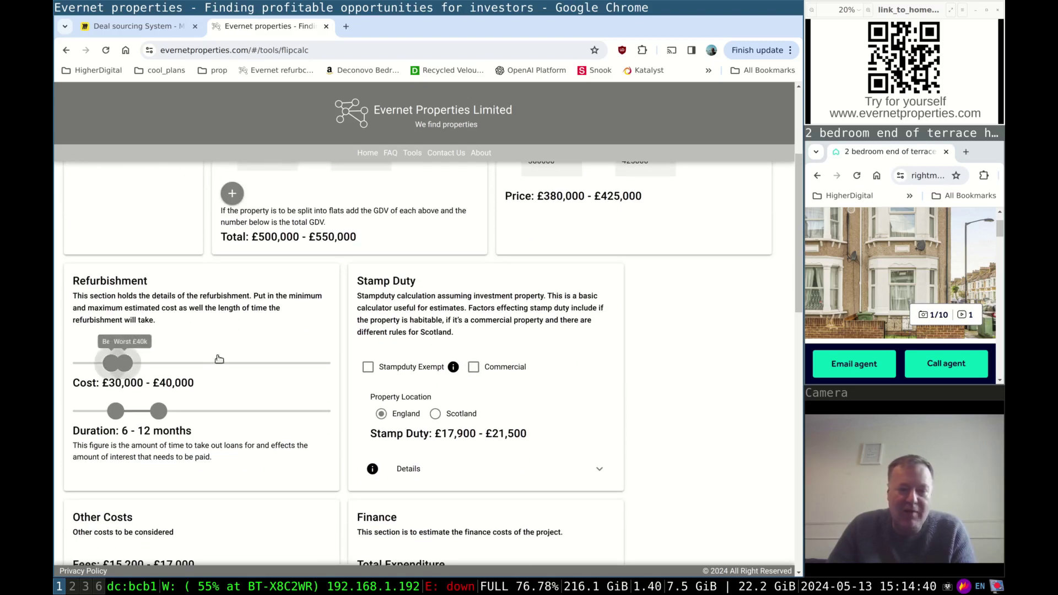
pyautogui.scroll(1, 232, 362)
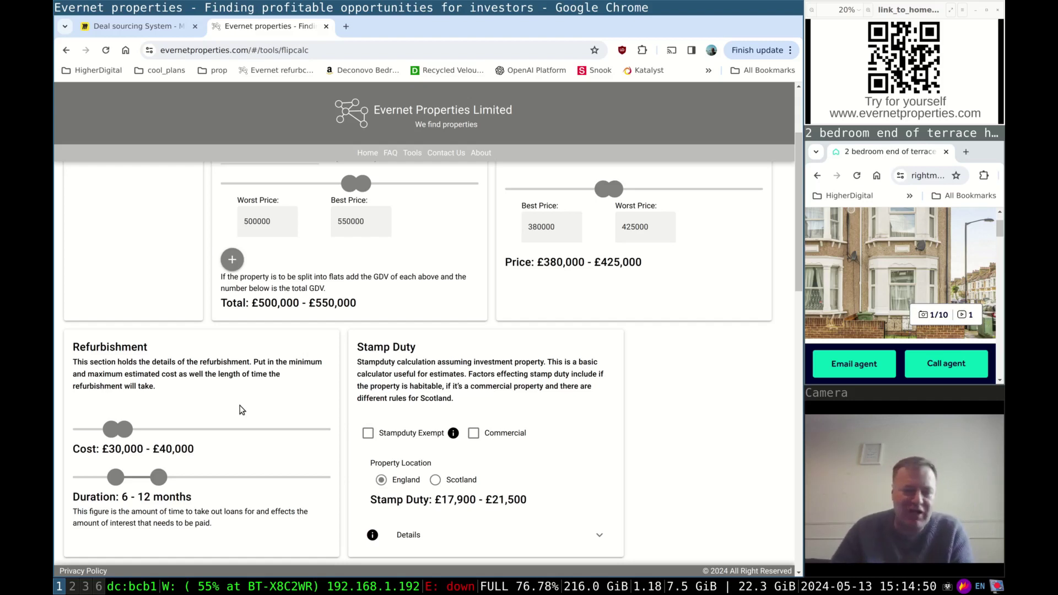
pyautogui.moveTo(125, 429)
pyautogui.mouseDown()
pyautogui.moveTo(235, 428)
pyautogui.moveTo(131, 430)
pyautogui.mouseUp()
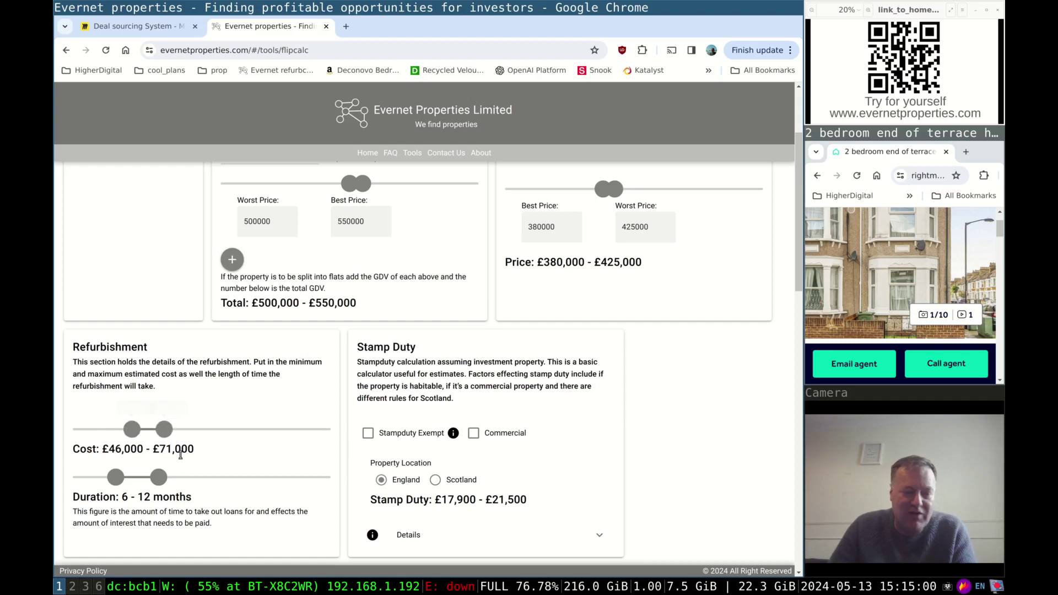
# Expand the Stamp Duty details to examine the England Residential rate bands, and collapse them
pyautogui.scroll(-3, 235, 465)
pyautogui.scroll(1, 231, 459)
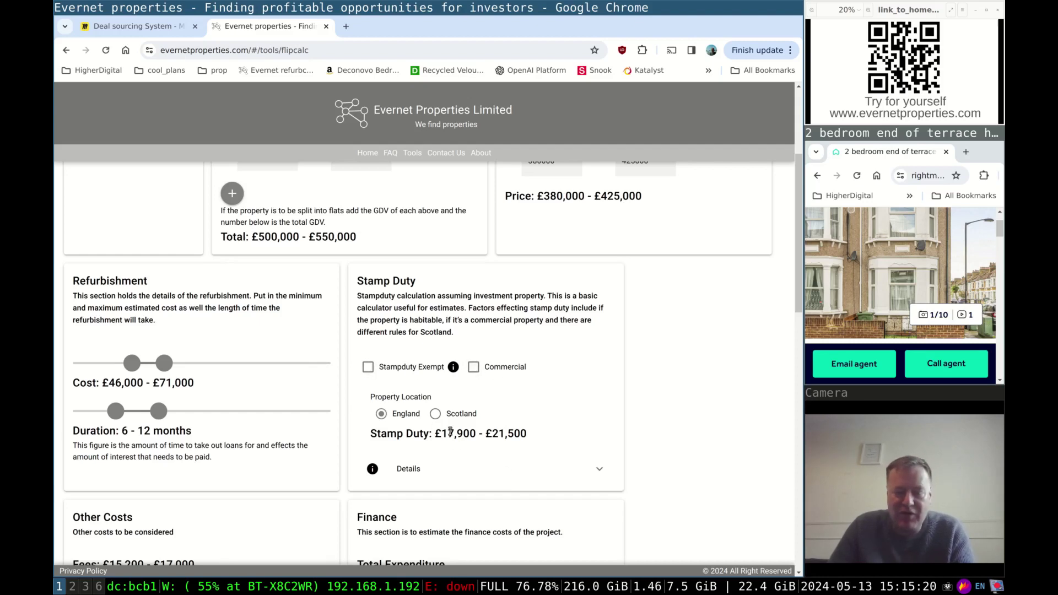
pyautogui.click(519, 471)
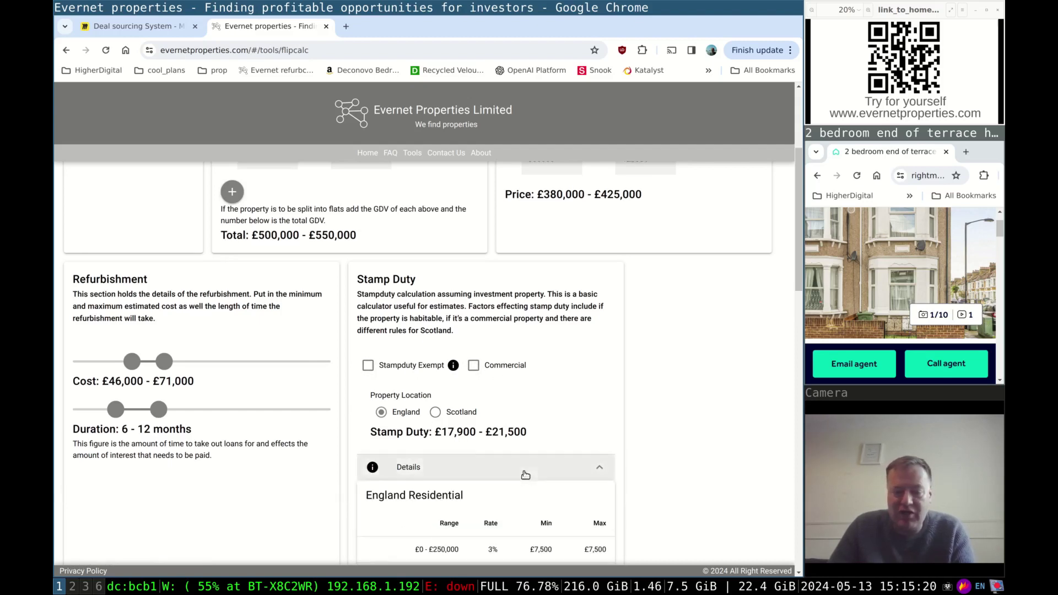
pyautogui.scroll(-3, 456, 333)
pyautogui.click(460, 275)
# Enable the Buying at auction option under Other Costs and disable it again
pyautogui.scroll(-3, 273, 418)
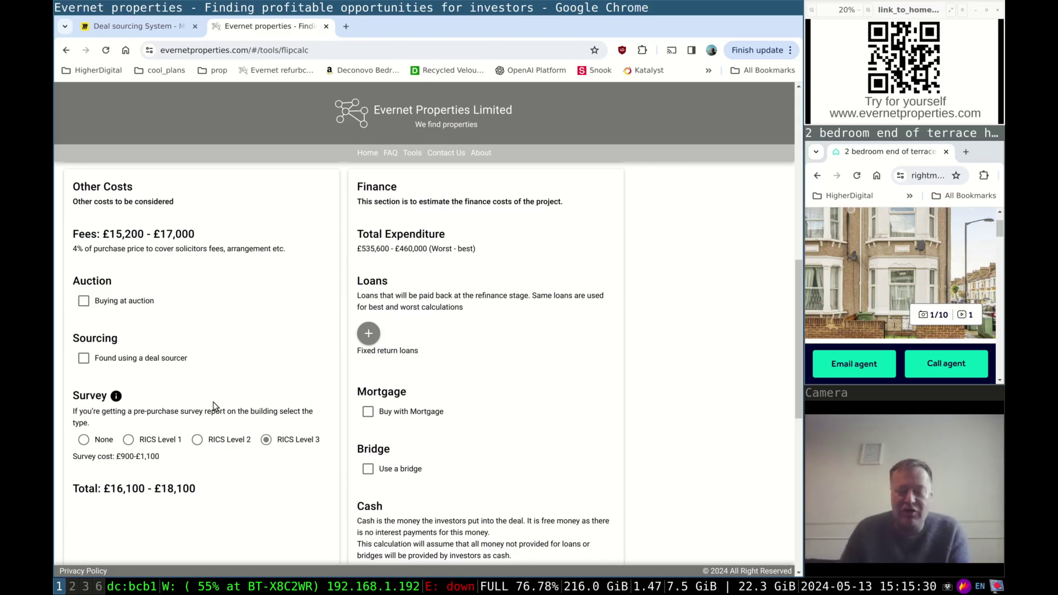
pyautogui.click(110, 307)
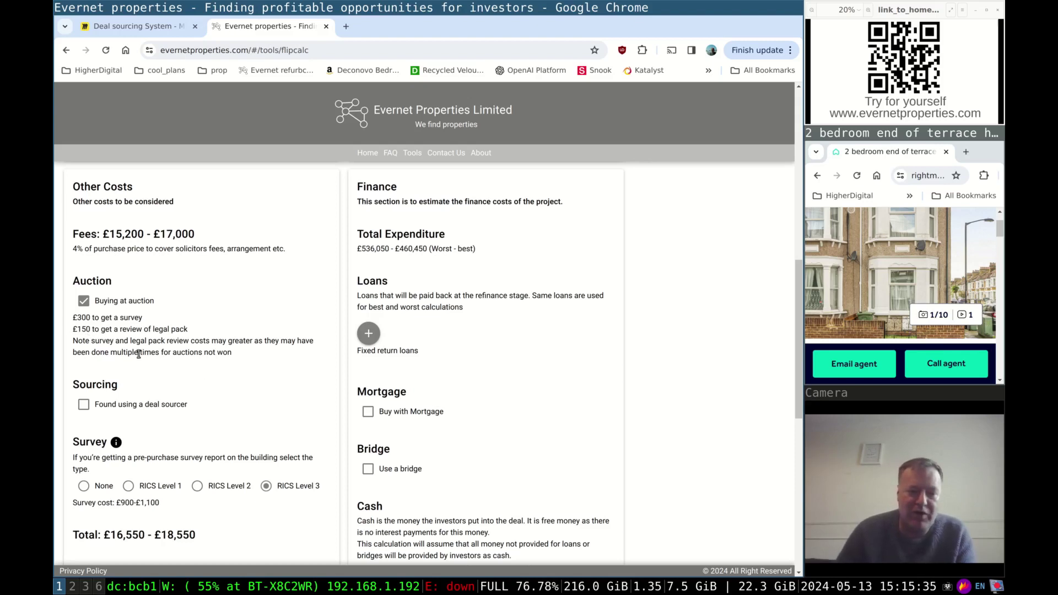
pyautogui.click(142, 303)
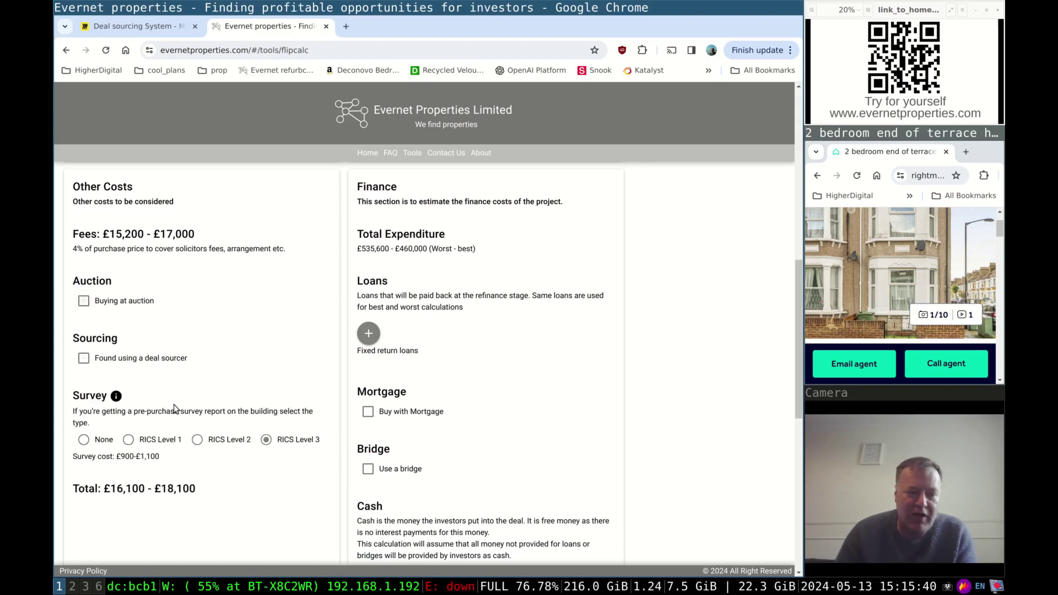
# Mark the deal as found using a deal sourcer and set the fee to £3,000 after trying a custom £4,500 fee
pyautogui.click(132, 361)
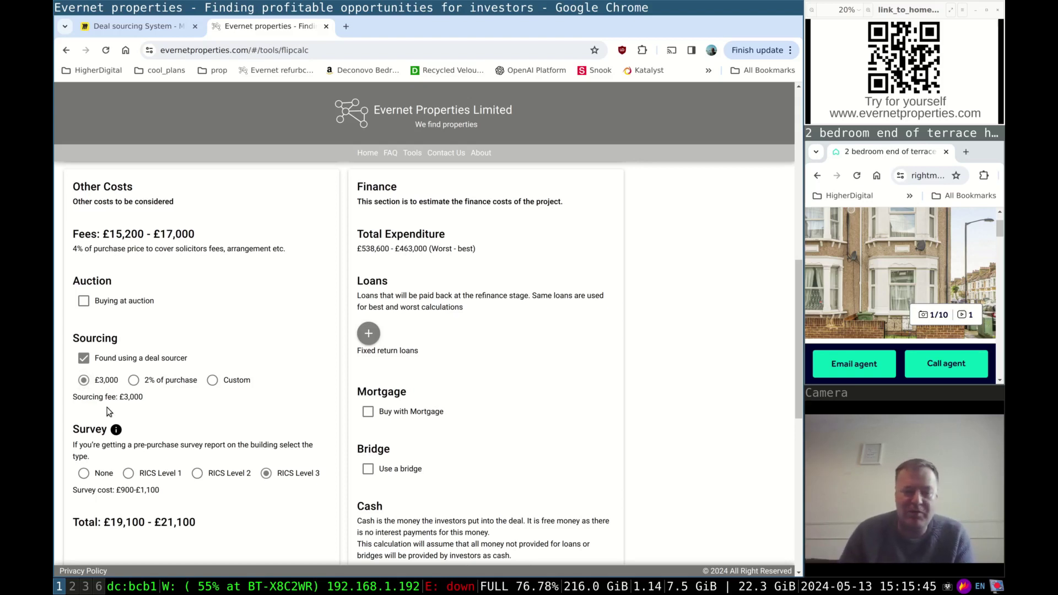
pyautogui.click(230, 381)
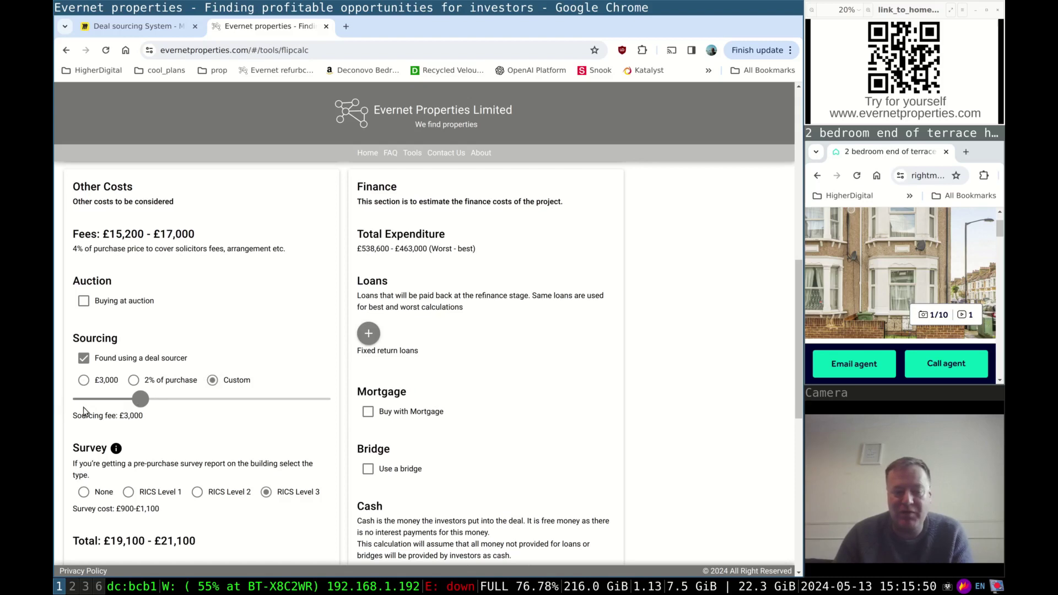
pyautogui.moveTo(146, 403); pyautogui.dragTo(181, 399)
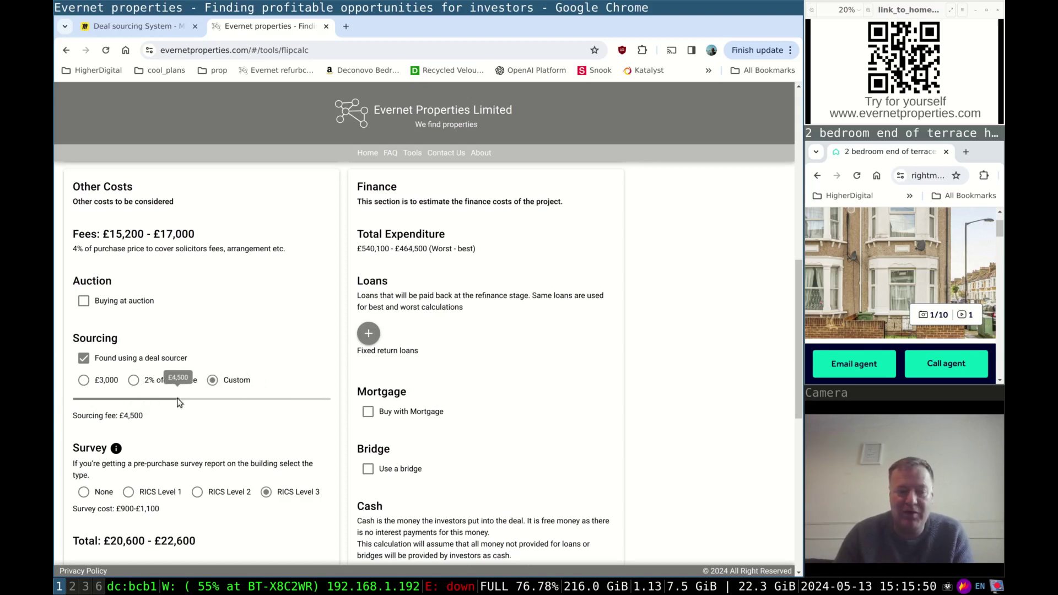
pyautogui.click(106, 381)
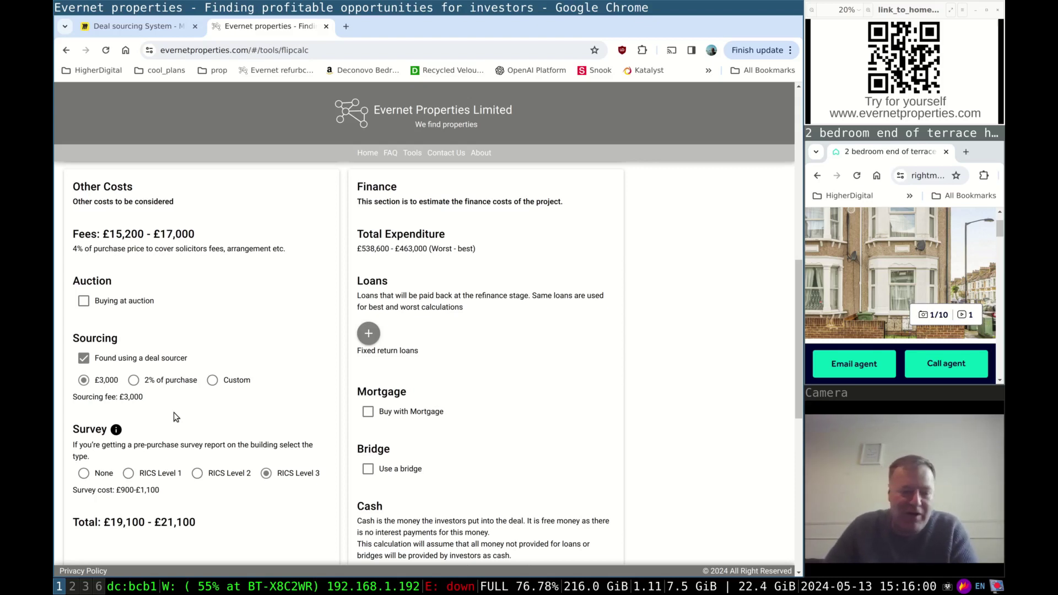
# Open the survey cost source website from the Survey information, examine the costs by survey level and property value, and return to the calculator
pyautogui.scroll(-2, 173, 412)
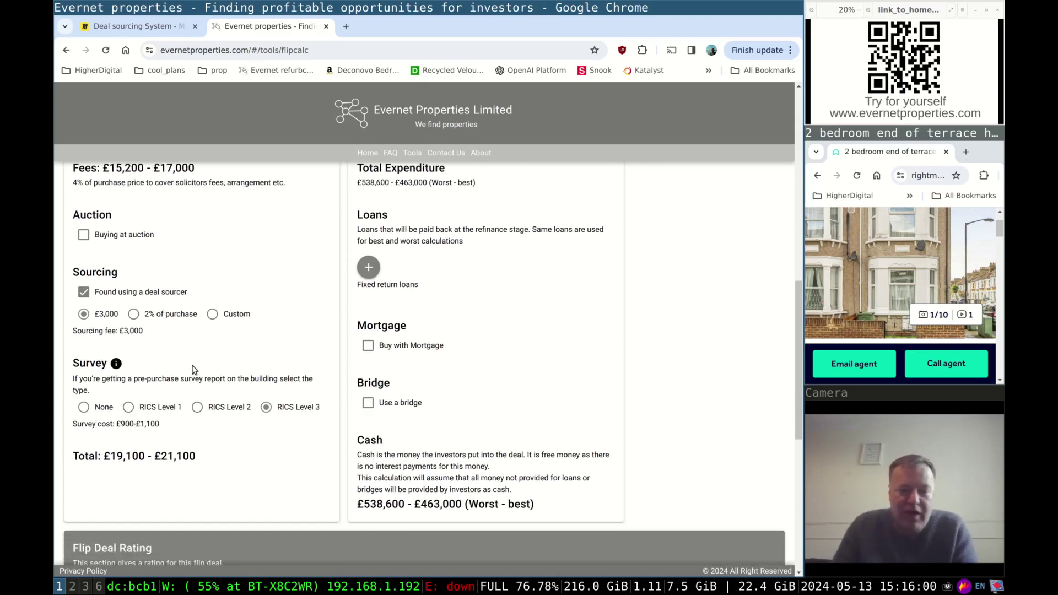
pyautogui.click(116, 364)
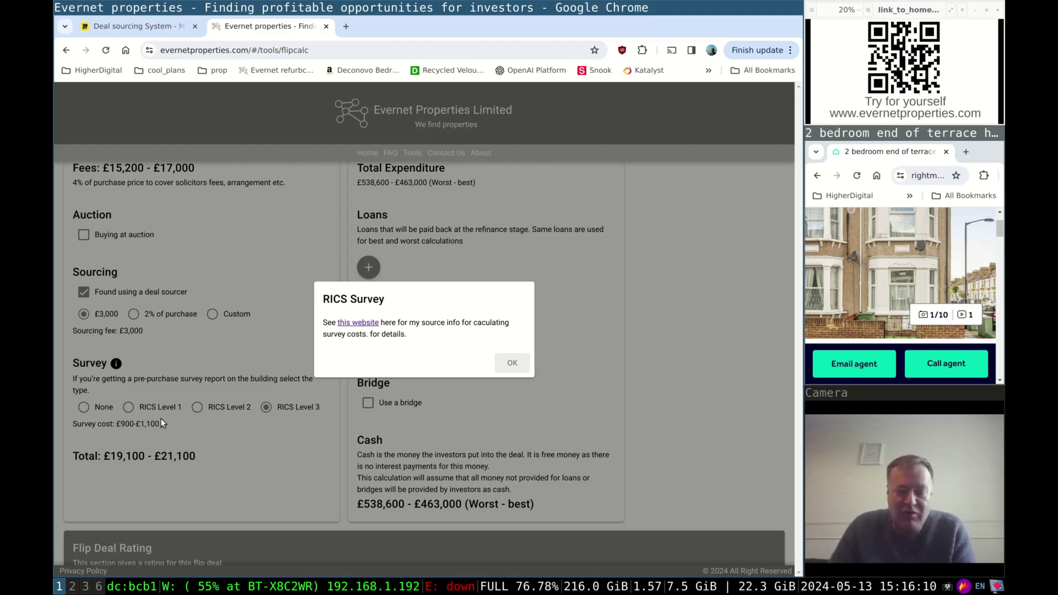
pyautogui.click(359, 325)
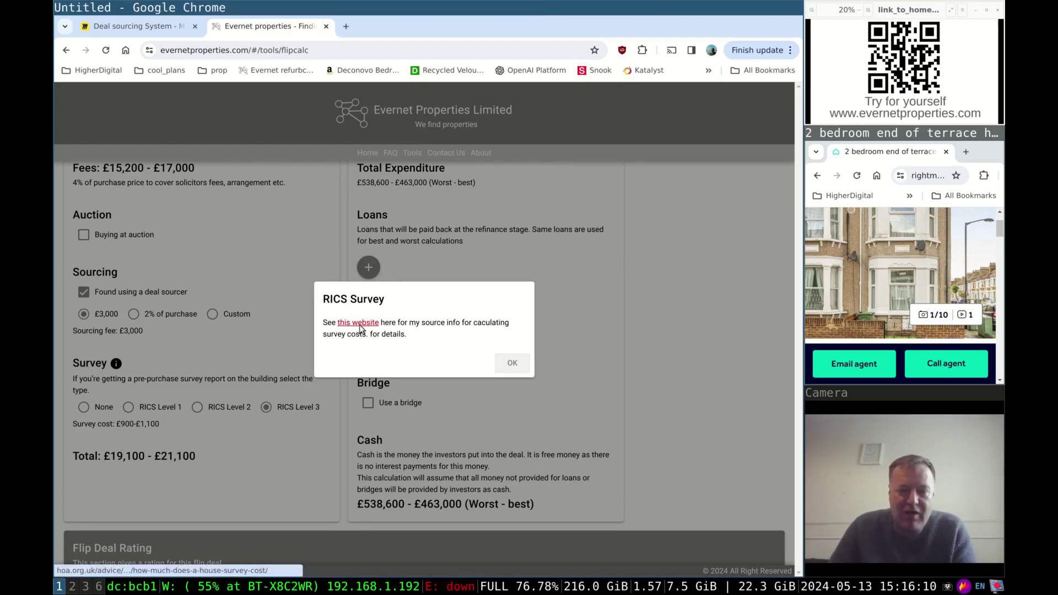
pyautogui.scroll(-15, 364, 337)
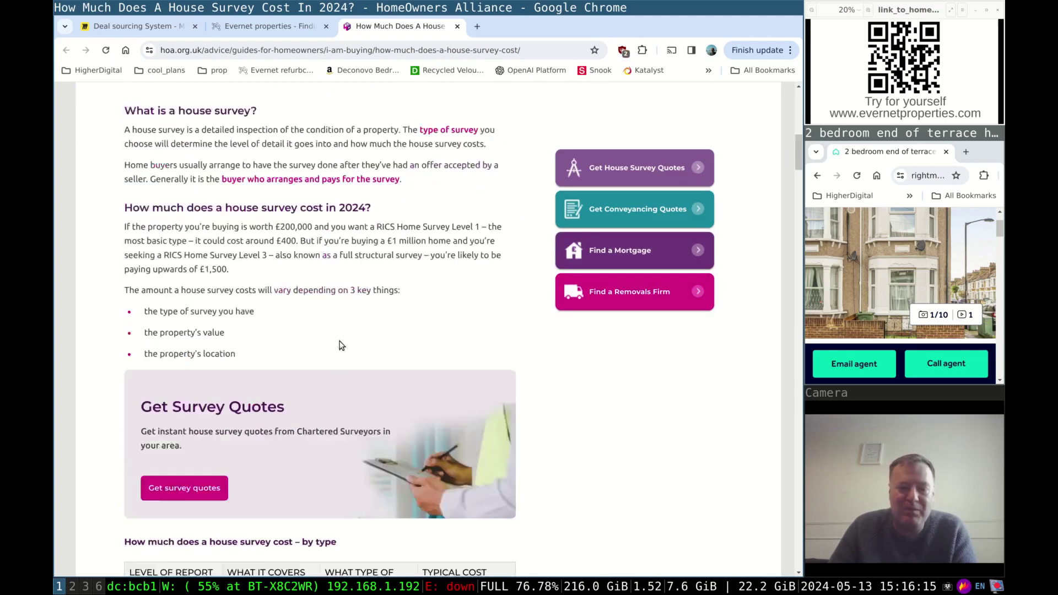
pyautogui.scroll(-5, 339, 343)
pyautogui.moveTo(129, 269); pyautogui.dragTo(491, 378)
pyautogui.click(444, 372)
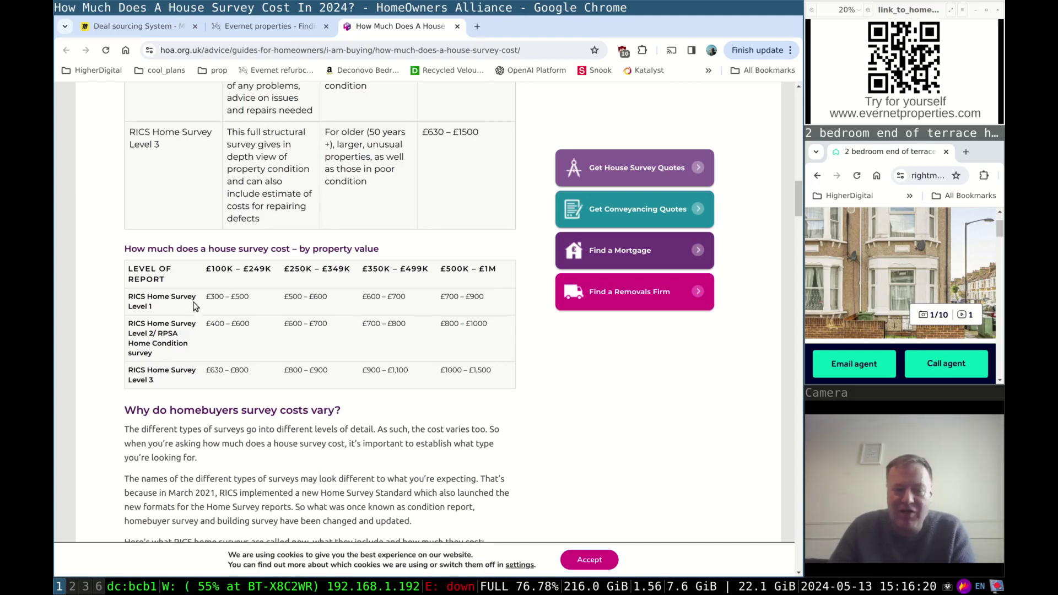
pyautogui.click(259, 27)
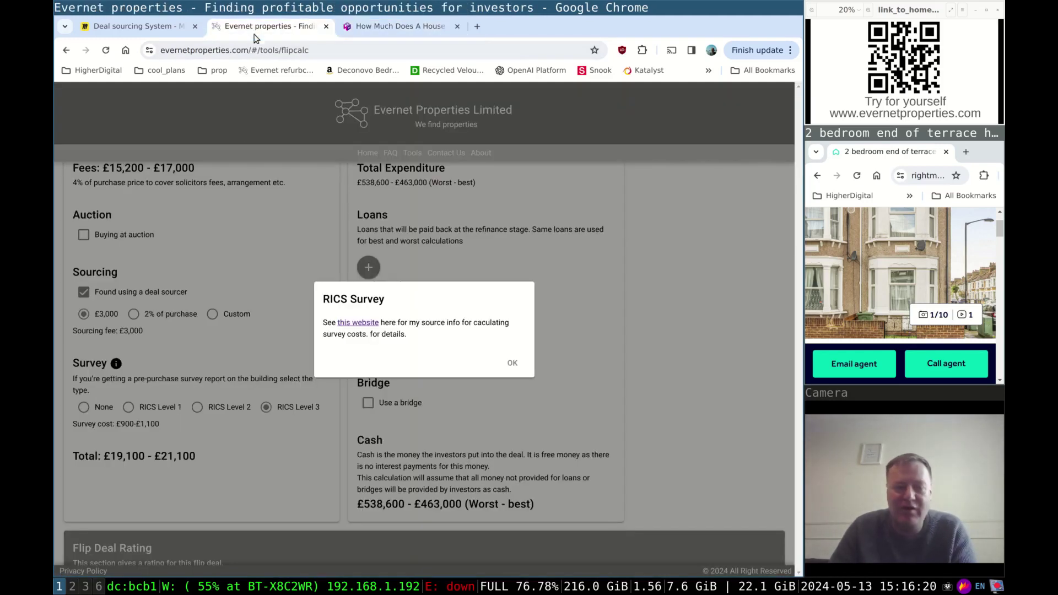
pyautogui.click(510, 362)
# Try the lower RICS levels and None as the survey type, and reselect RICS Level 3
pyautogui.click(128, 406)
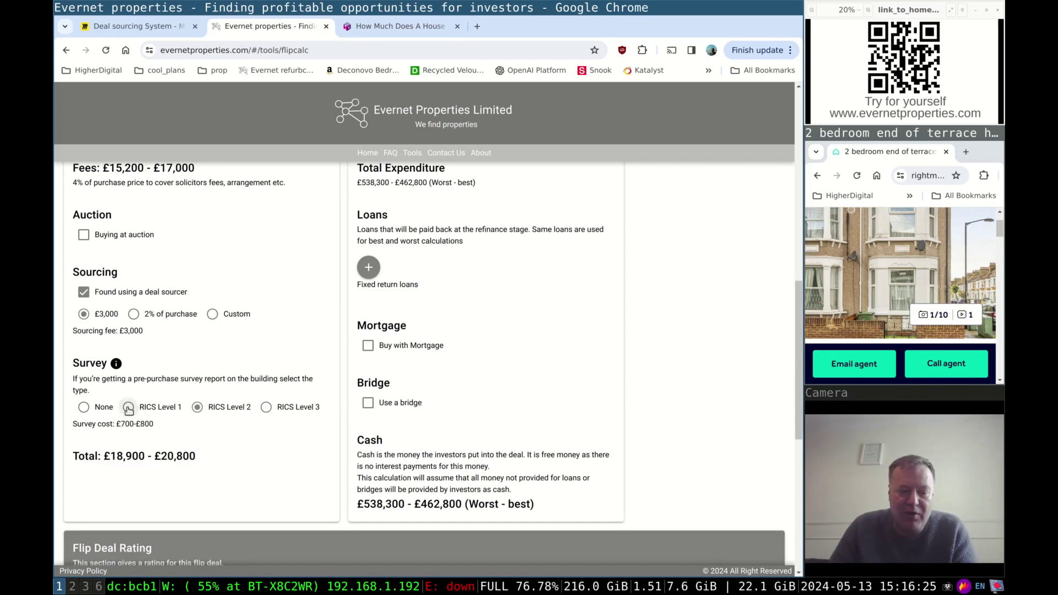
pyautogui.click(83, 407)
pyautogui.click(266, 407)
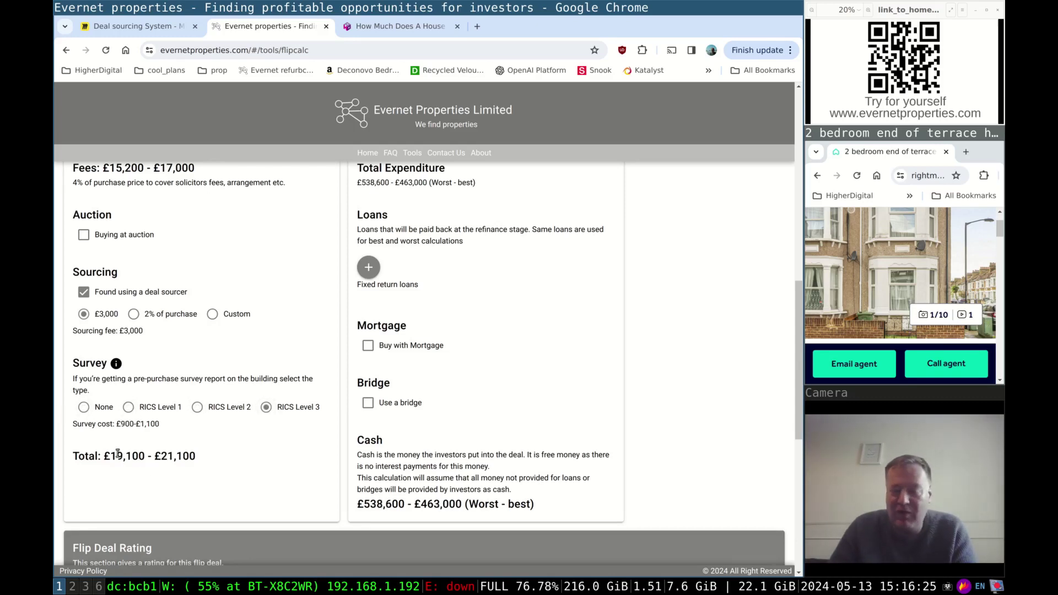
# Examine the Finance section's total expenditure, loans, mortgage, bridge and cash entries alongside the Other Costs
pyautogui.scroll(3, 220, 422)
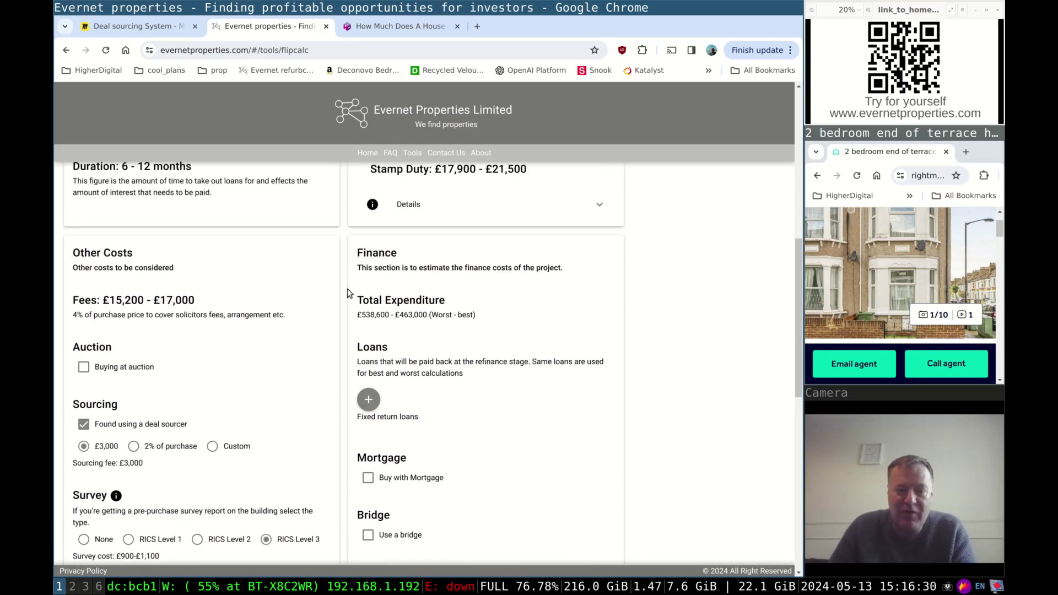
pyautogui.scroll(-2, 509, 326)
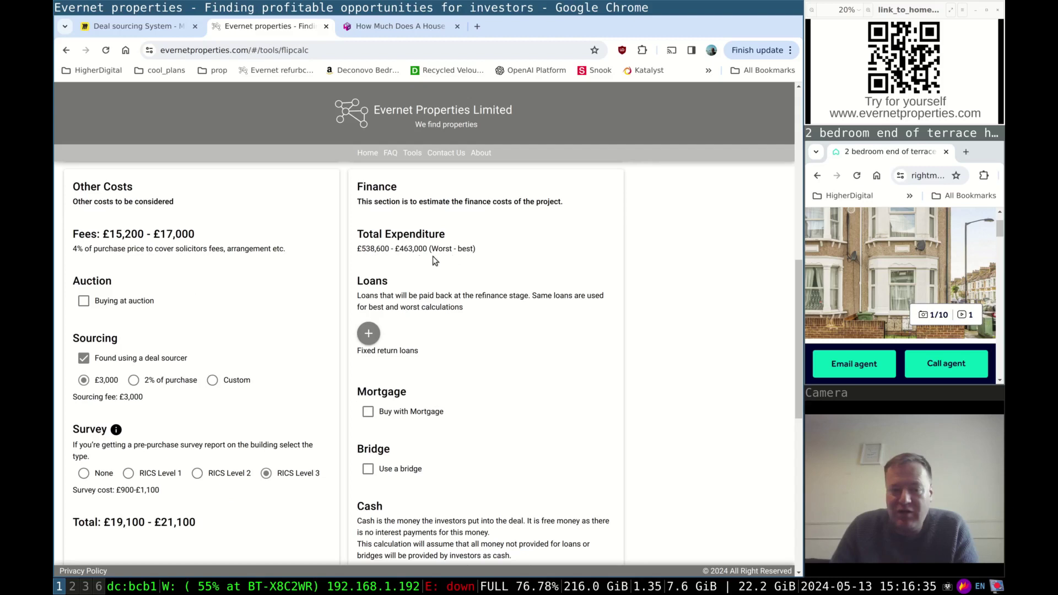
pyautogui.scroll(-4, 441, 297)
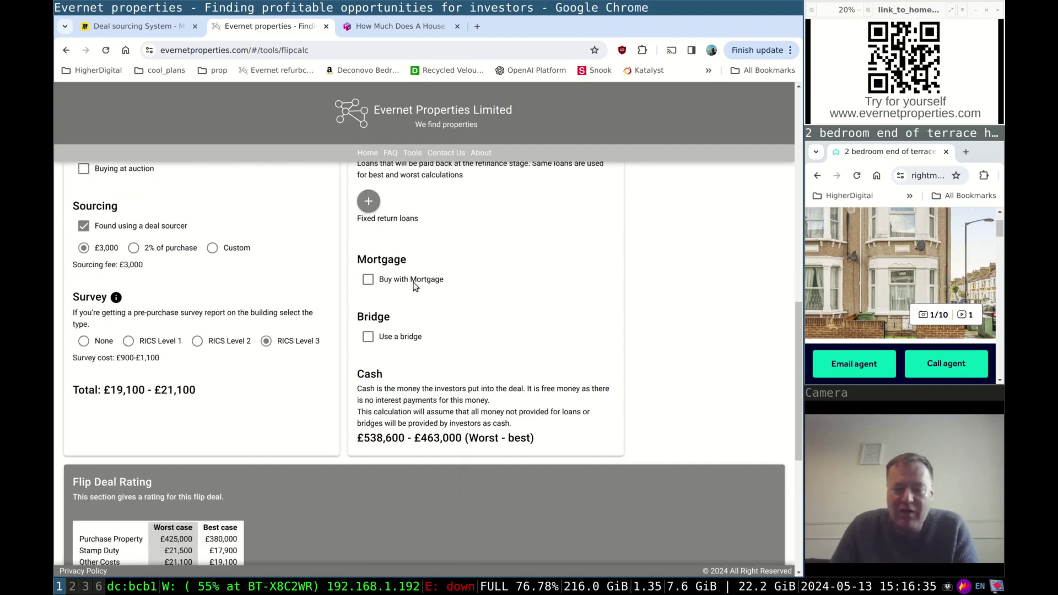
pyautogui.scroll(4, 393, 307)
pyautogui.scroll(-2, 408, 413)
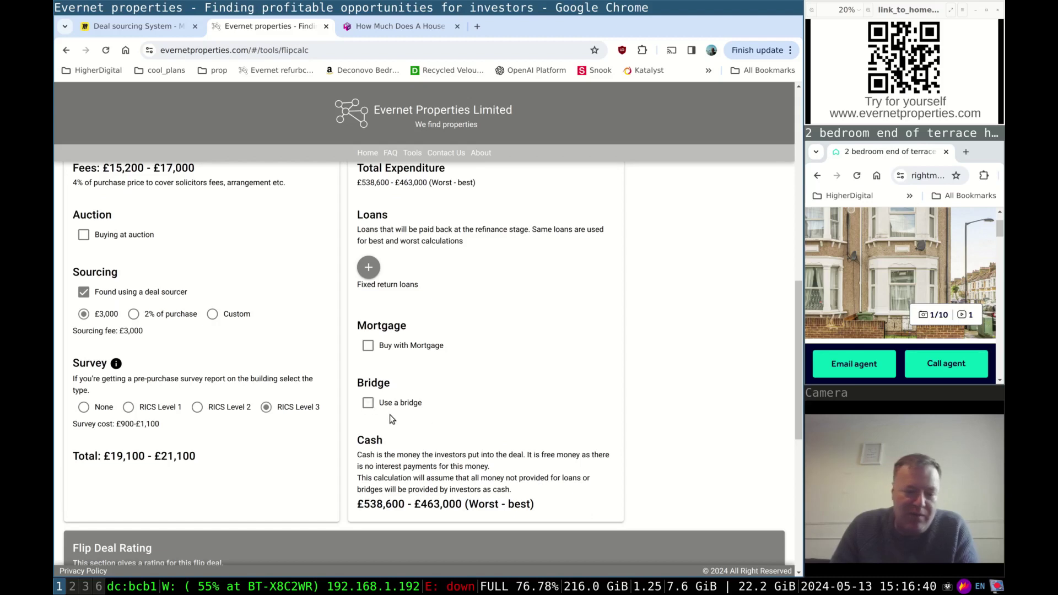
pyautogui.scroll(-2, 463, 393)
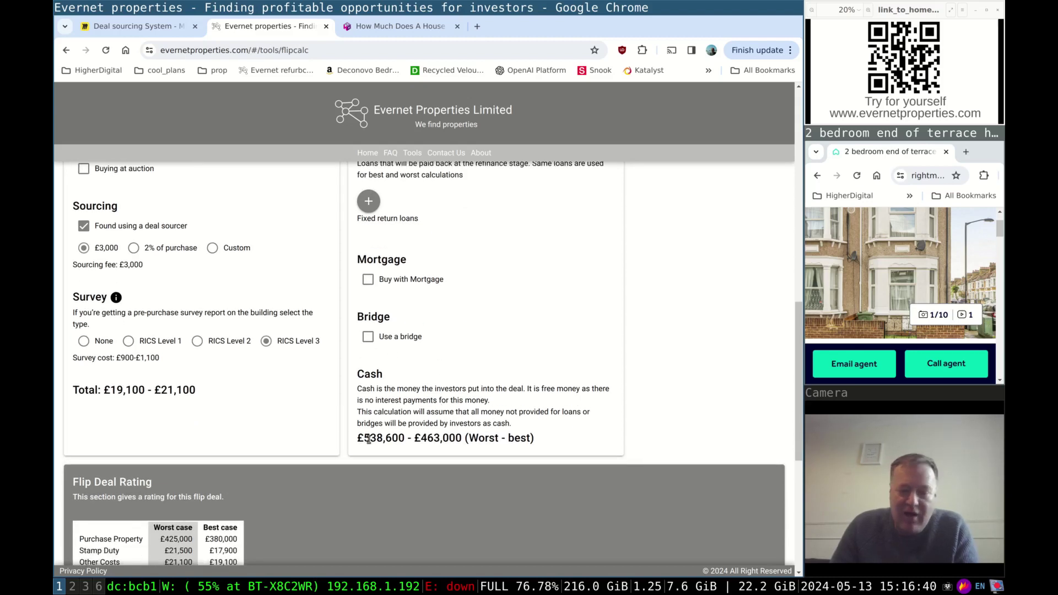
pyautogui.scroll(4, 458, 432)
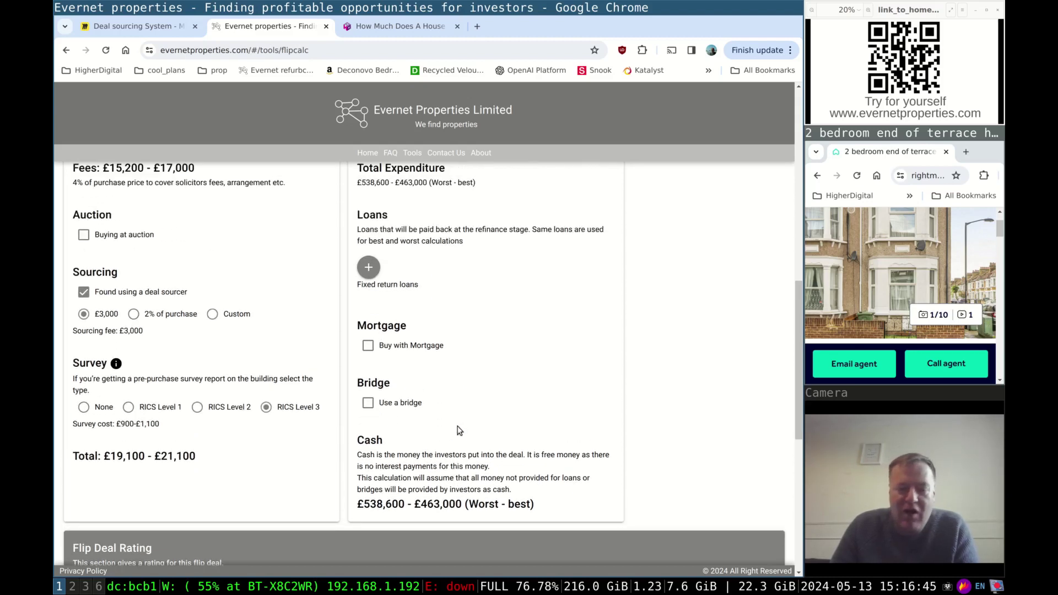
pyautogui.scroll(1, 447, 441)
pyautogui.scroll(-1, 447, 438)
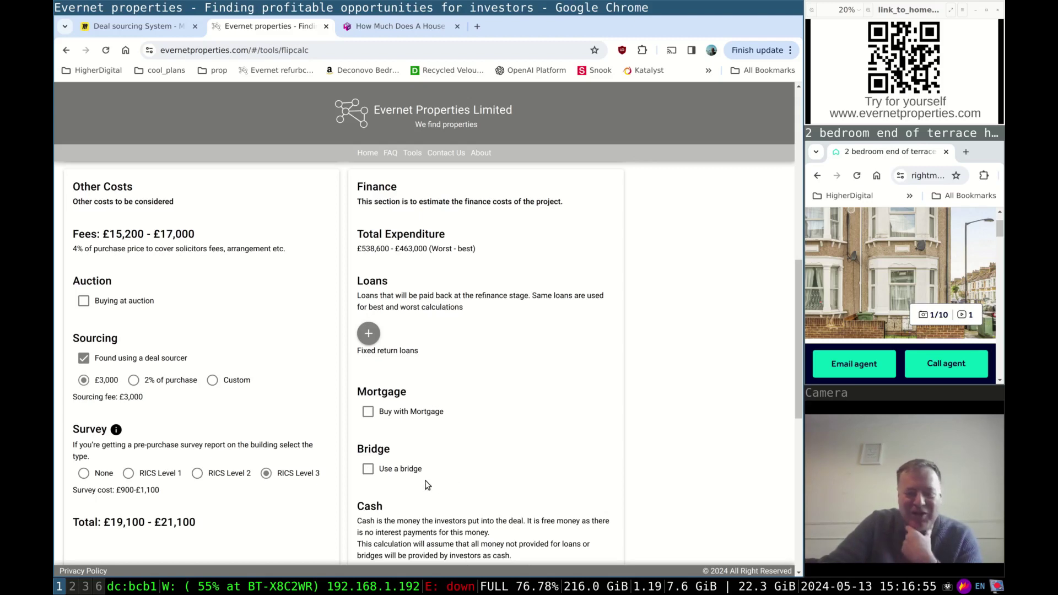
pyautogui.scroll(-1, 439, 474)
pyautogui.scroll(1, 419, 441)
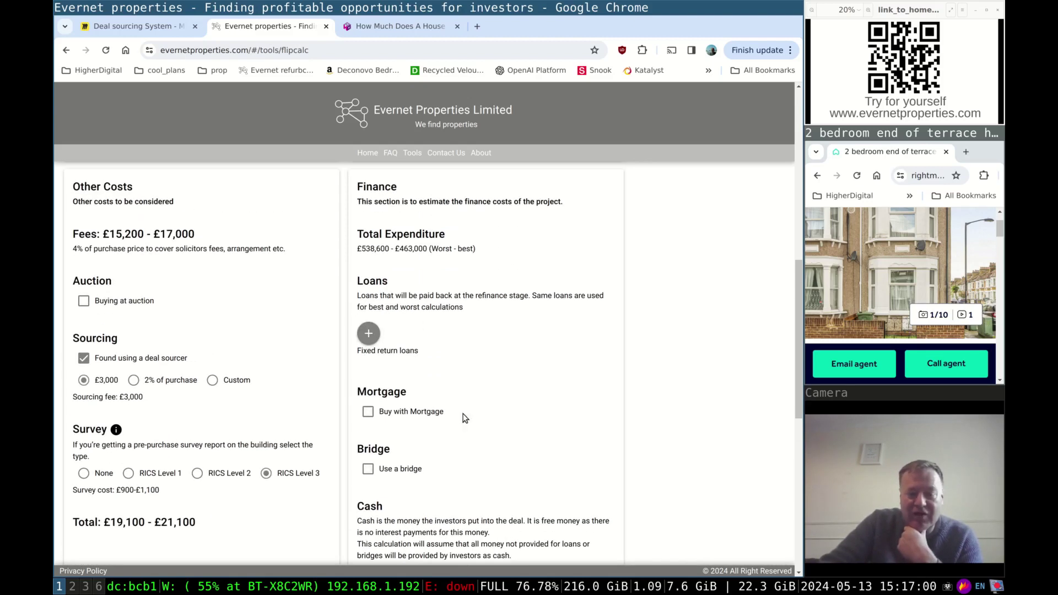
# Review the worst and best case figures in the Flip Deal Rating and the Flip Project Features verdict
pyautogui.scroll(-2, 441, 424)
pyautogui.scroll(-3, 470, 414)
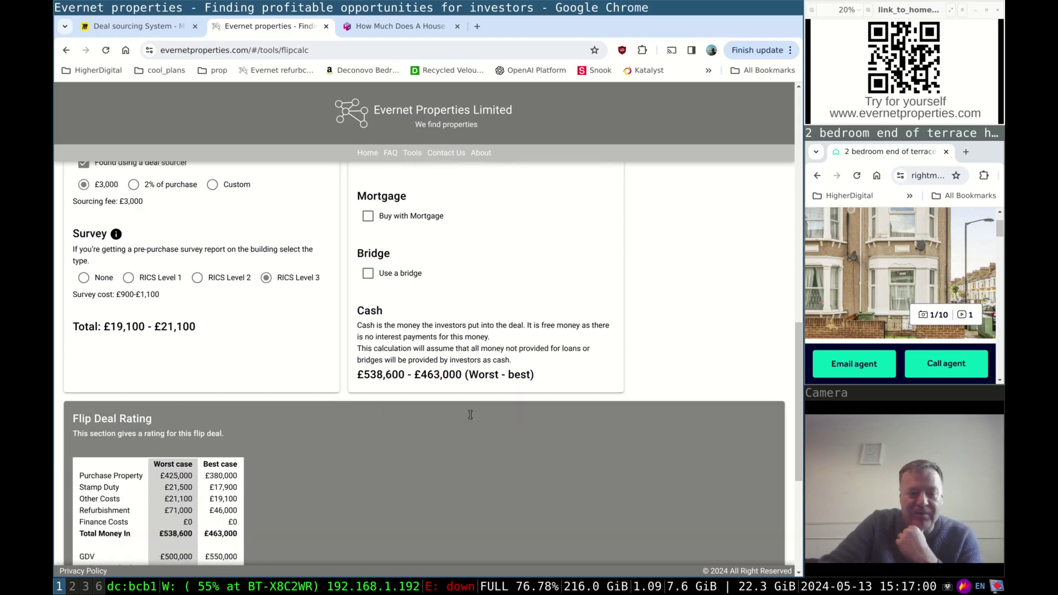
pyautogui.scroll(-1, 470, 414)
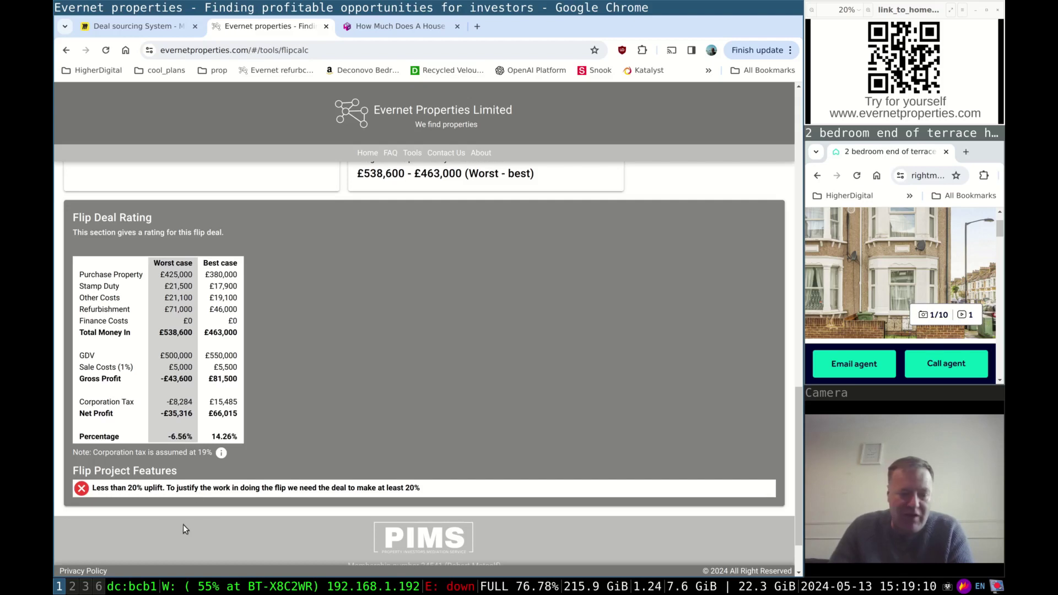
pyautogui.scroll(-2, 164, 523)
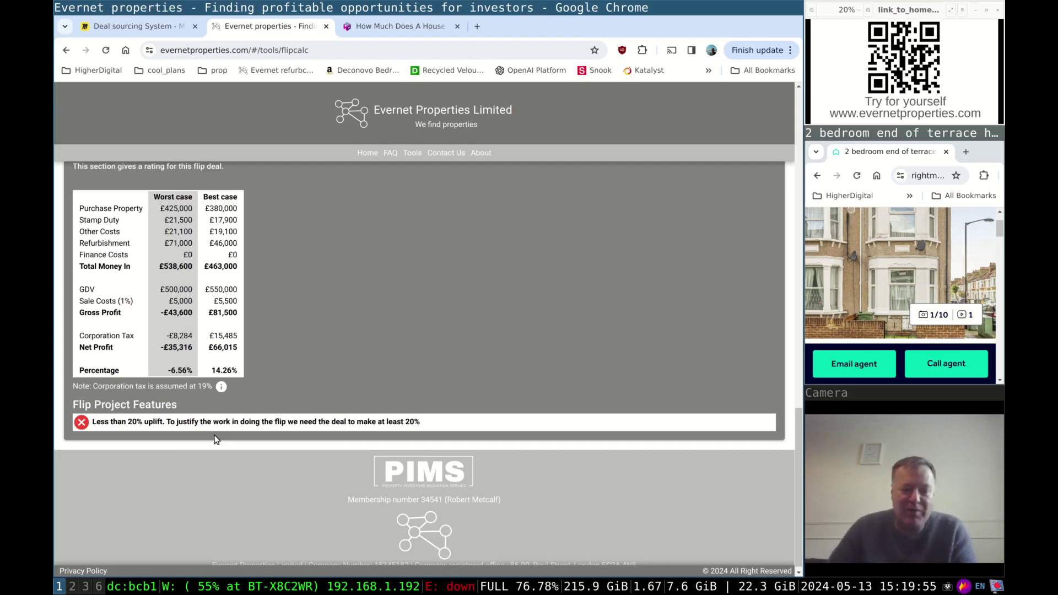
# Set the worst purchase price to £420,000 after trying £570,000 and checking the sections below
pyautogui.scroll(15, 309, 391)
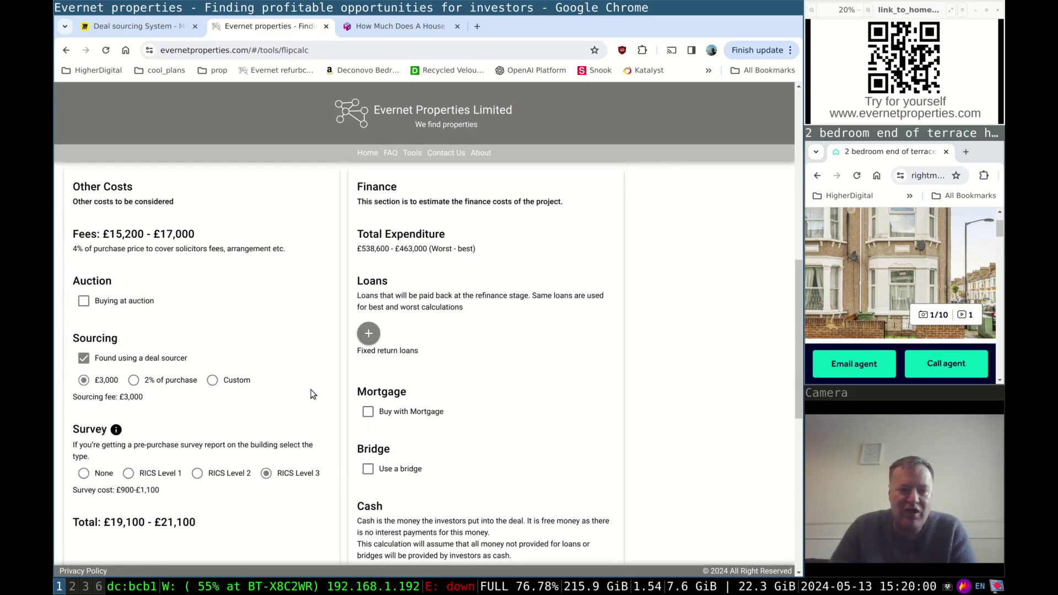
pyautogui.scroll(3, 312, 394)
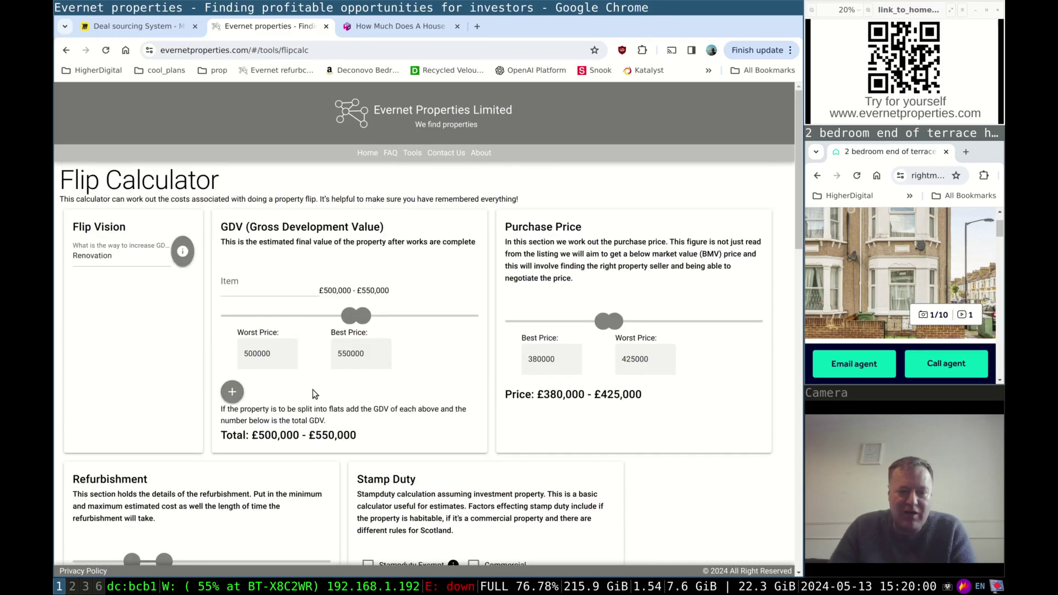
pyautogui.moveTo(618, 331)
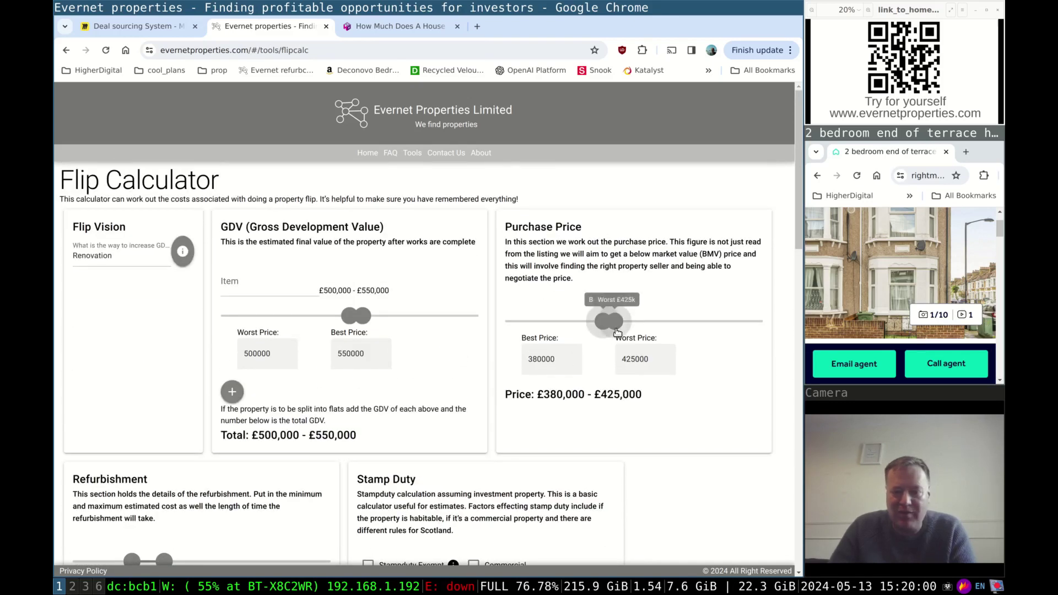
pyautogui.moveTo(618, 328); pyautogui.dragTo(654, 325)
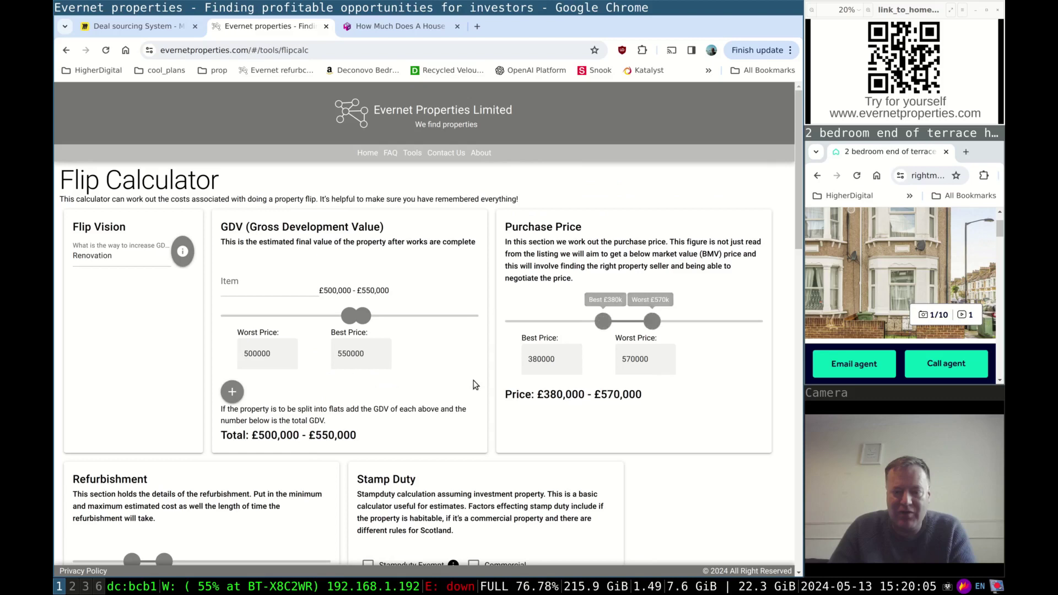
pyautogui.scroll(-10, 462, 381)
pyautogui.scroll(-5, 461, 380)
pyautogui.scroll(15, 460, 382)
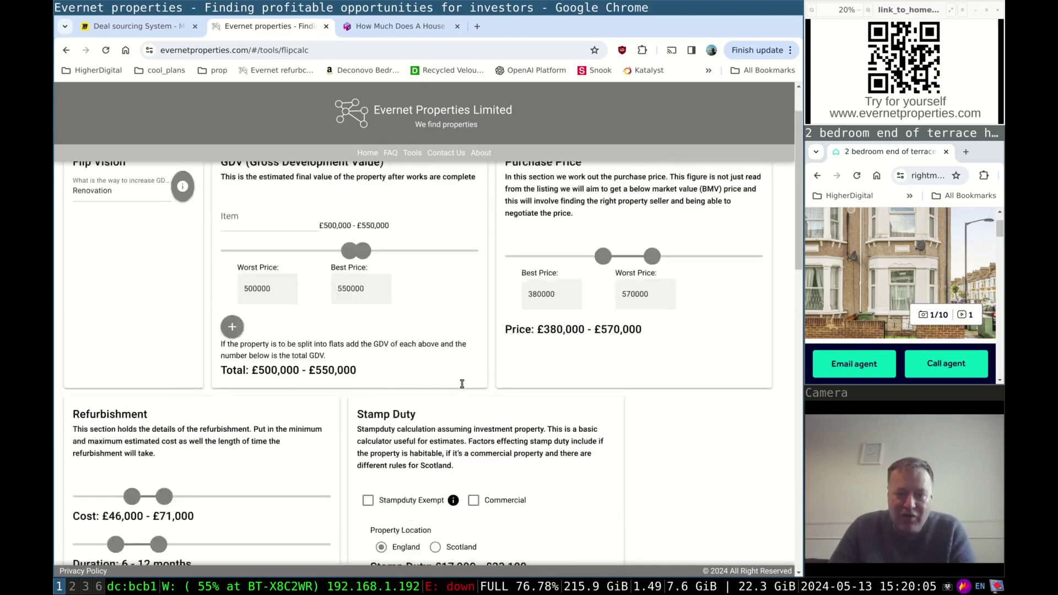
pyautogui.moveTo(652, 321); pyautogui.dragTo(612, 322)
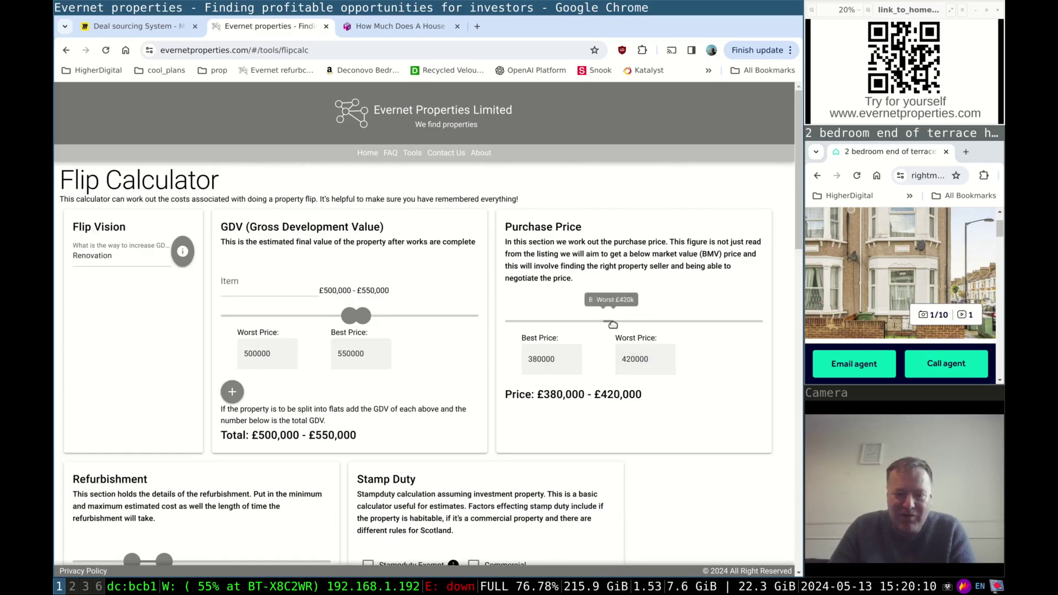
# Set the GDV range to £715,000 - £1,000,000 after trying a best price of £800,000, and check the Flip Deal Rating
pyautogui.moveTo(362, 316); pyautogui.dragTo(427, 317)
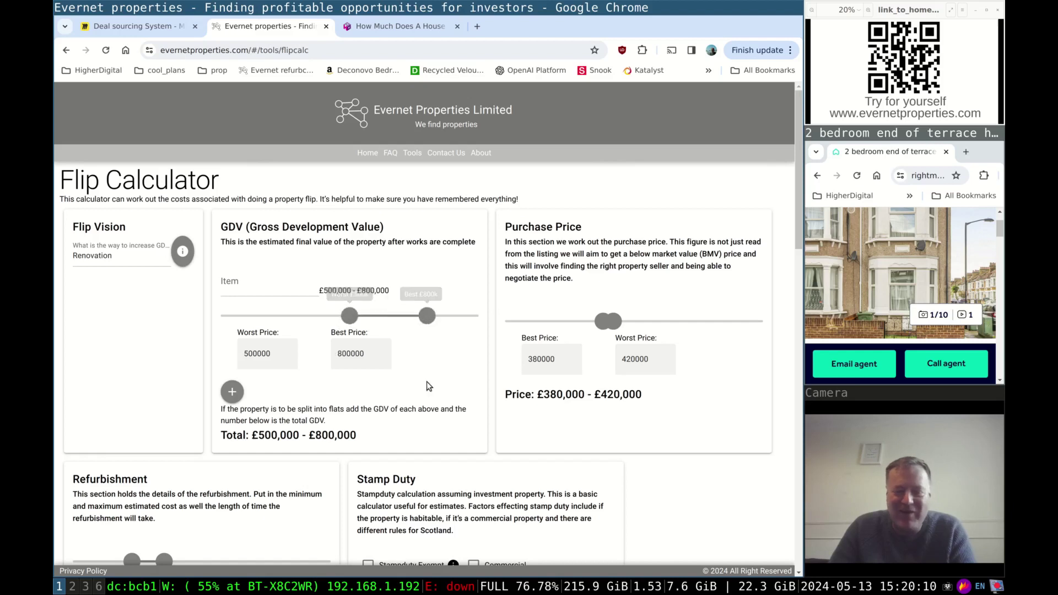
pyautogui.scroll(-10, 427, 383)
pyautogui.scroll(-5, 428, 385)
pyautogui.scroll(20, 427, 385)
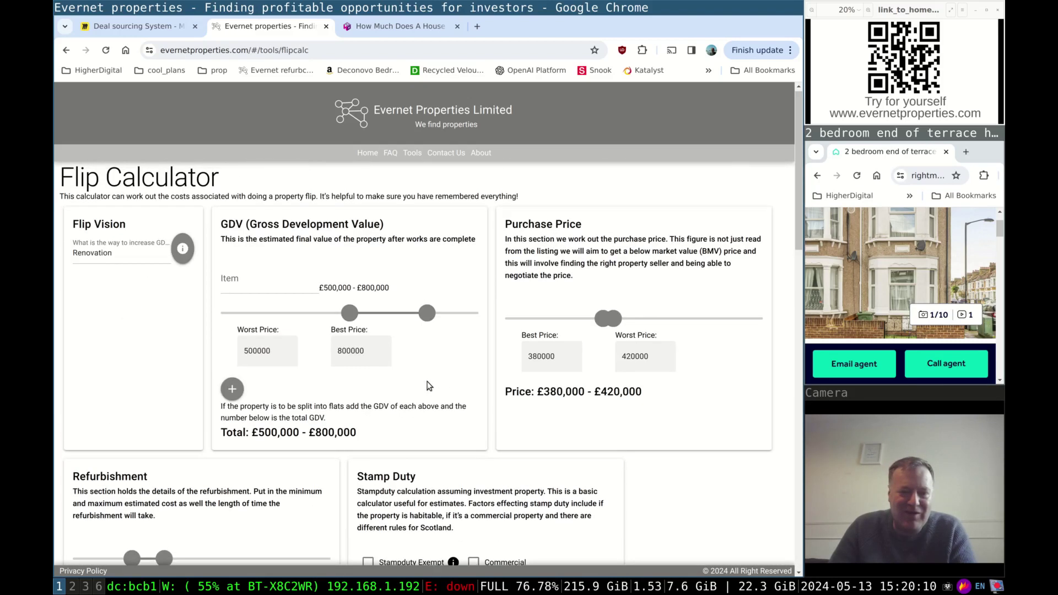
pyautogui.moveTo(397, 316); pyautogui.dragTo(404, 339)
pyautogui.scroll(-20, 405, 339)
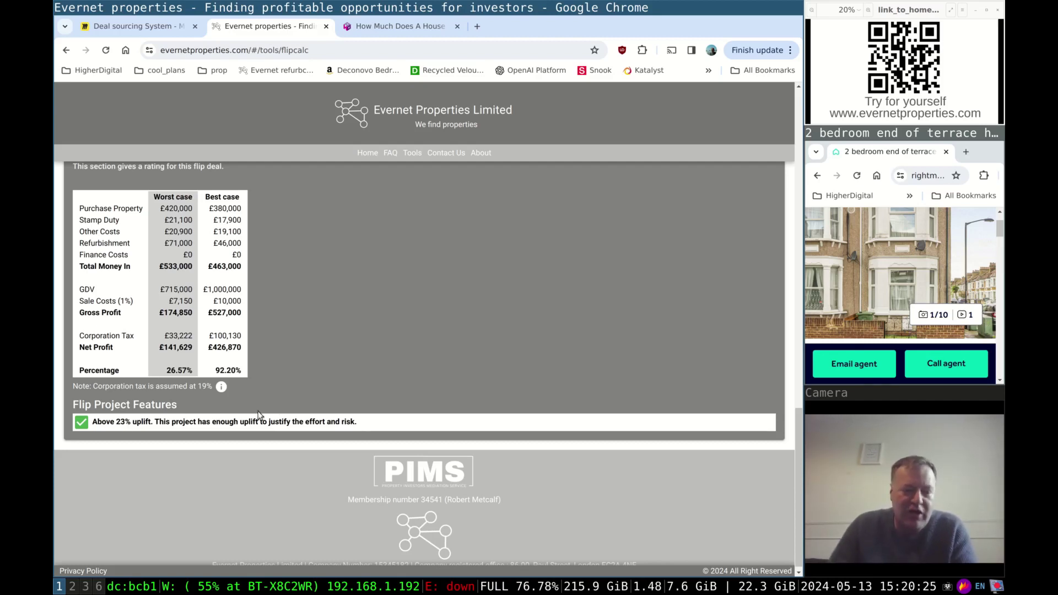
pyautogui.scroll(2, 288, 408)
pyautogui.scroll(1, 288, 408)
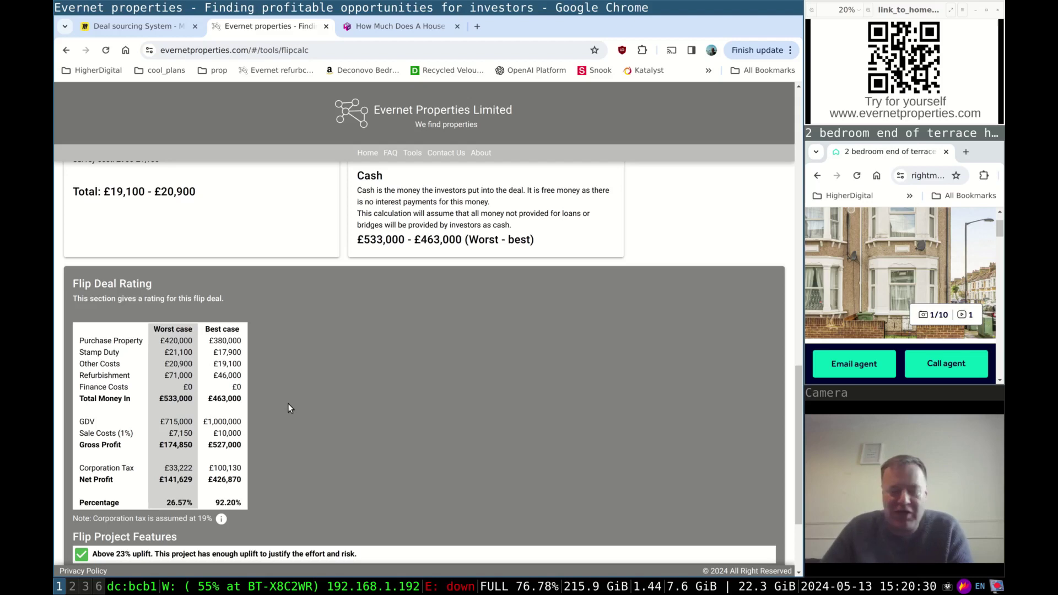
# Add a fixed return loan of £150,000 at a 10% rate in the Finance section
pyautogui.scroll(10, 328, 402)
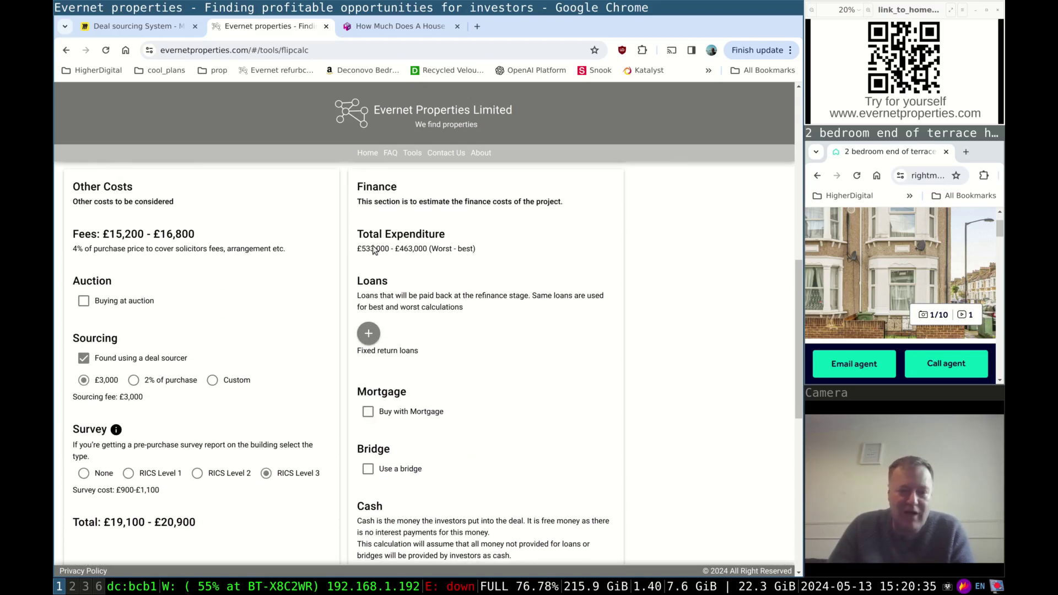
pyautogui.scroll(1, 429, 308)
pyautogui.scroll(-2, 430, 309)
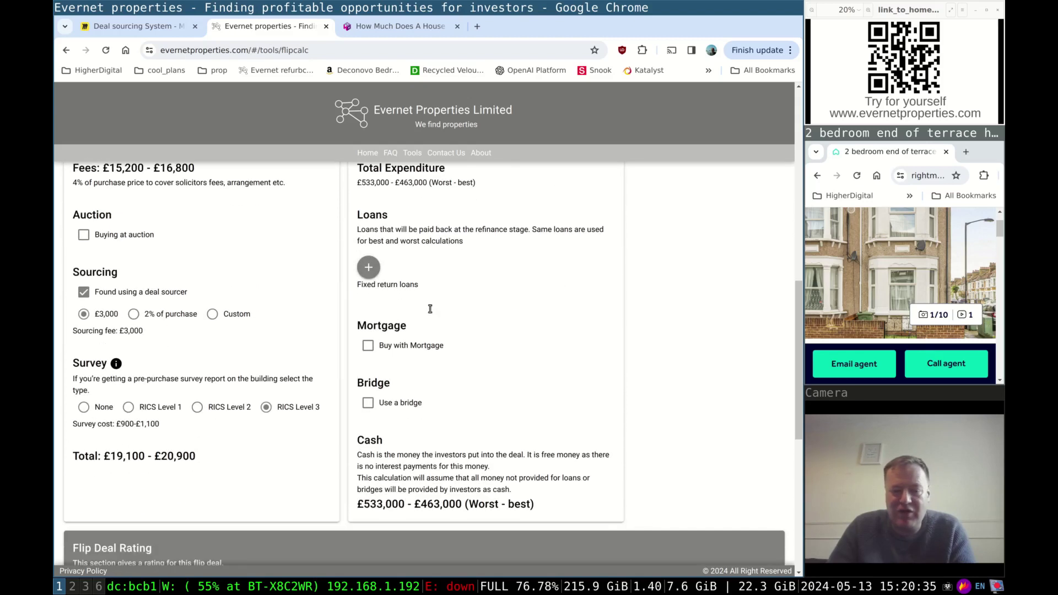
pyautogui.click(368, 267)
pyautogui.moveTo(422, 275); pyautogui.dragTo(466, 278)
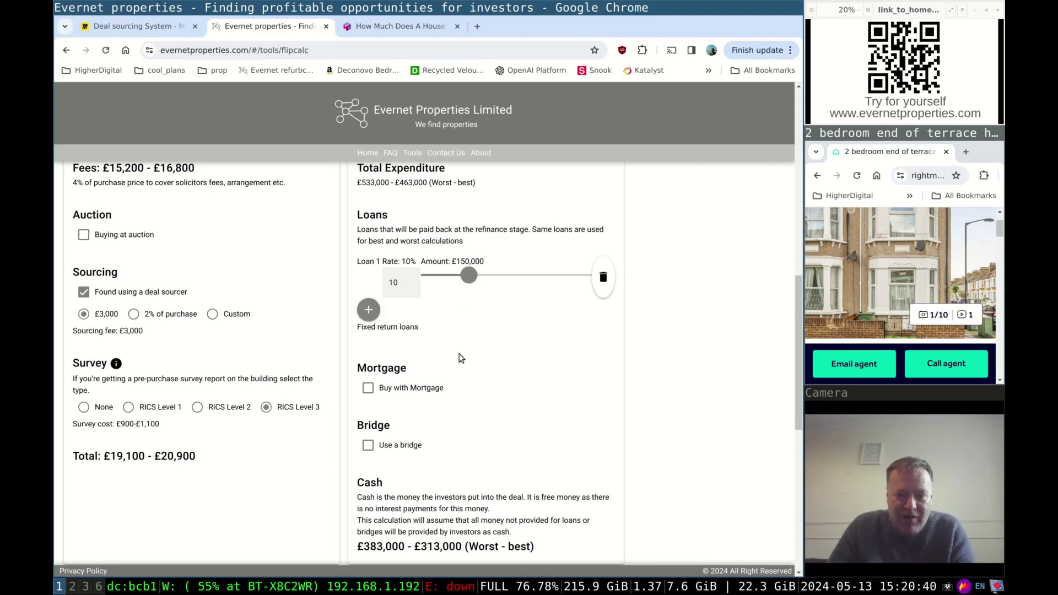
# Check how the loan affects the finance costs and profit figures in the Flip Deal Rating
pyautogui.scroll(-6, 459, 352)
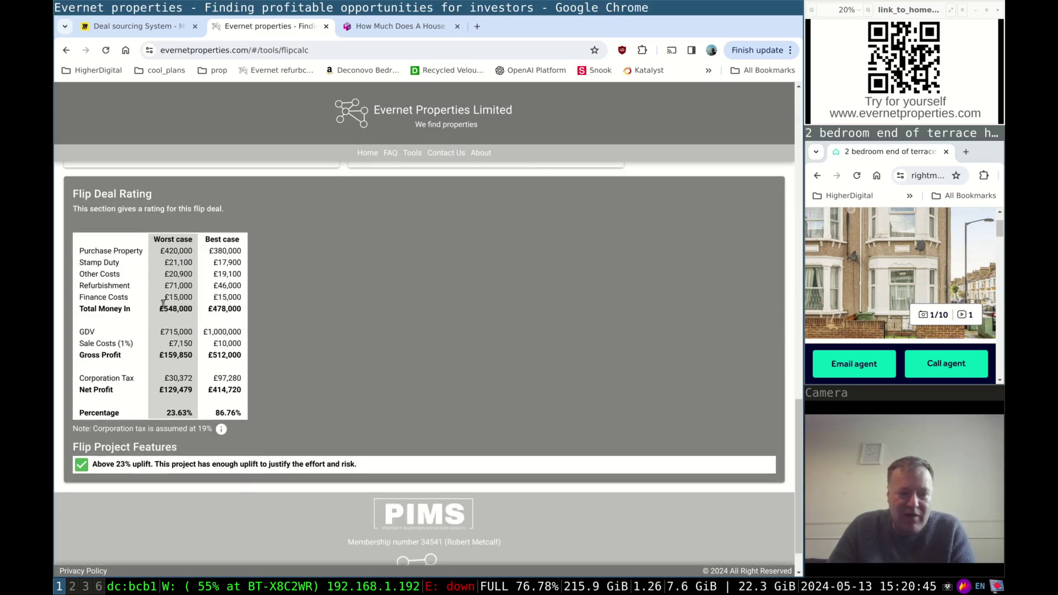
pyautogui.scroll(5, 384, 329)
pyautogui.scroll(2, 384, 330)
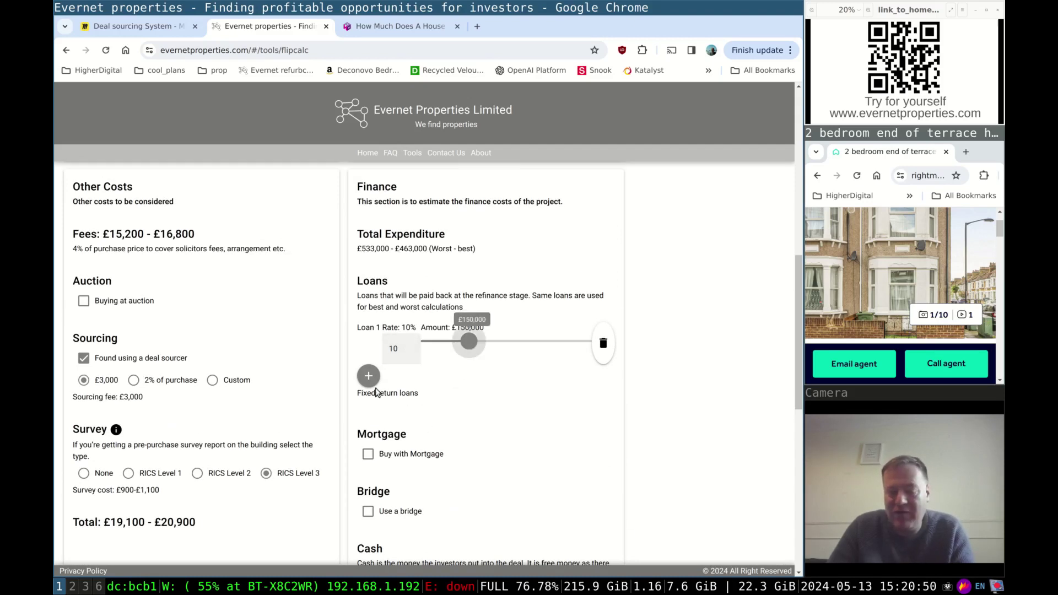
pyautogui.scroll(-7, 369, 384)
pyautogui.moveTo(159, 364); pyautogui.dragTo(218, 364)
pyautogui.click(313, 361)
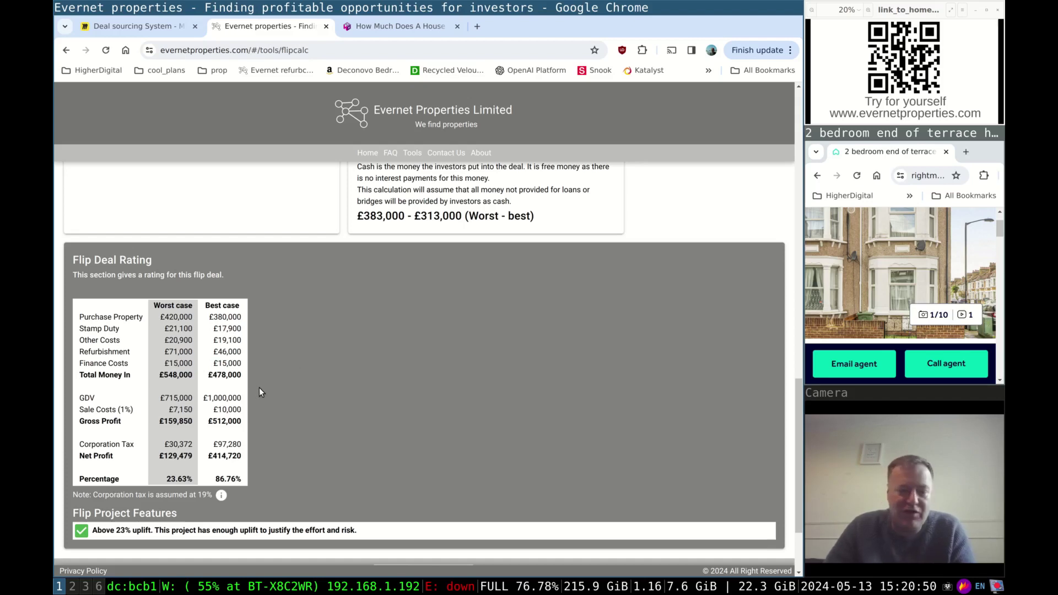
# Remove the £150,000 fixed return loan, enable buying with a mortgage instead, and check the Flip Deal Rating
pyautogui.scroll(7, 307, 362)
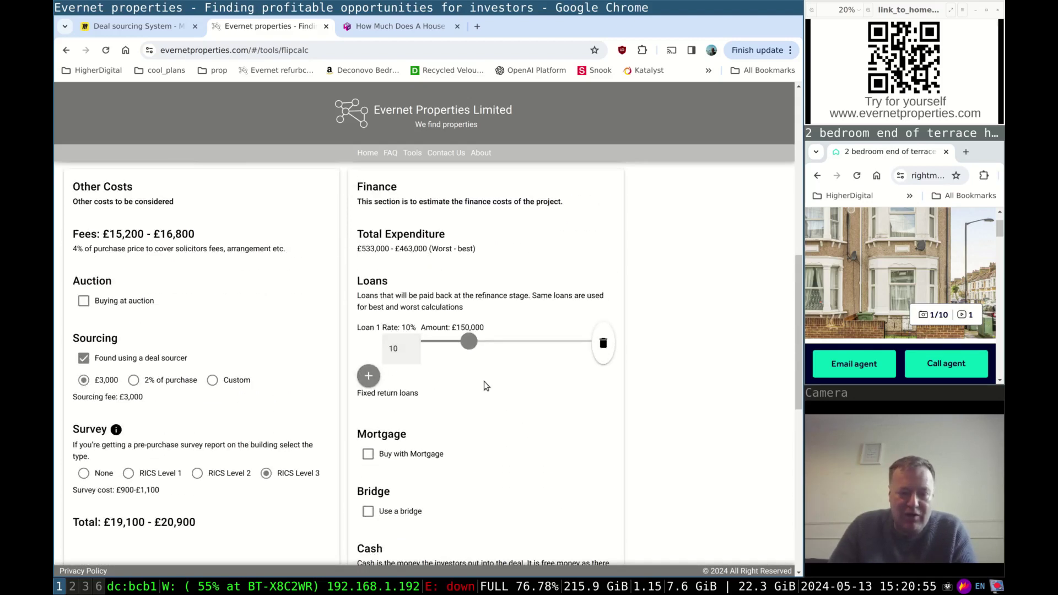
pyautogui.click(603, 346)
pyautogui.click(417, 412)
pyautogui.click(419, 416)
pyautogui.scroll(-3, 419, 416)
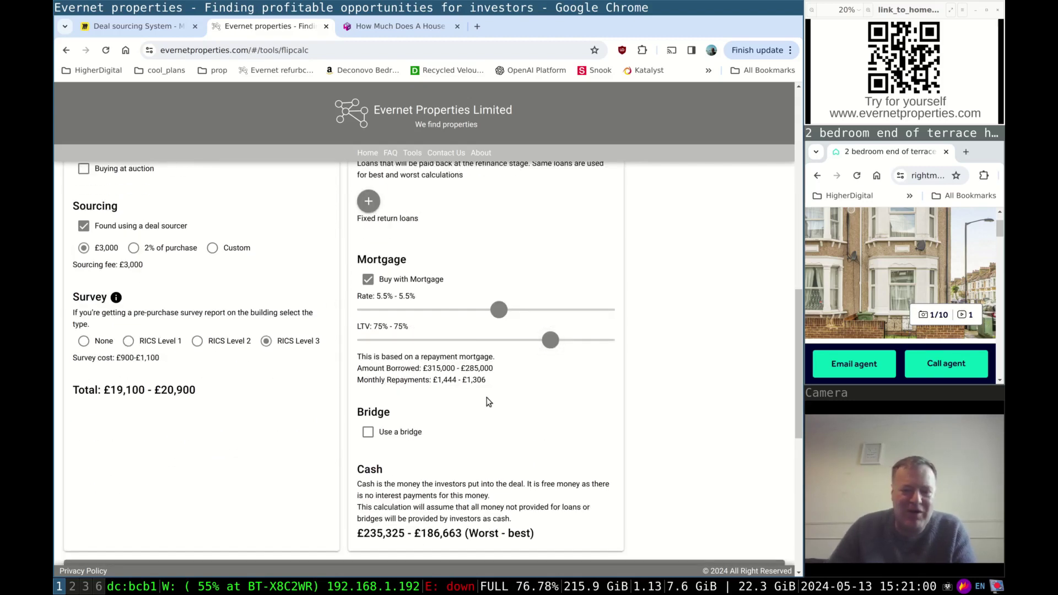
pyautogui.scroll(-5, 436, 411)
pyautogui.scroll(-1, 401, 413)
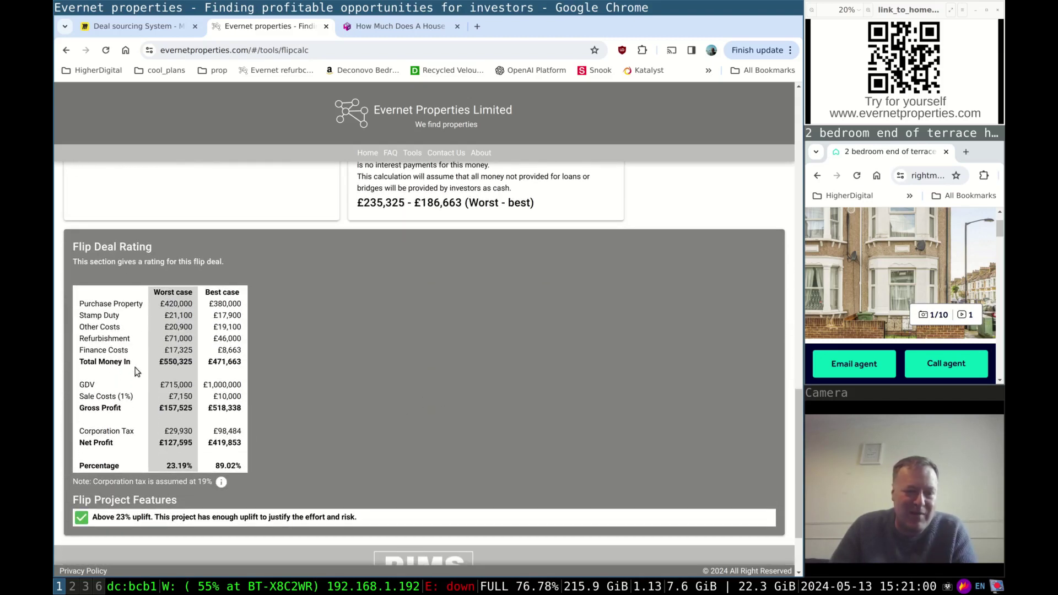
# Turn off buying with a mortgage in the Finance section and look at the Flip Deal Rating again
pyautogui.scroll(6, 414, 388)
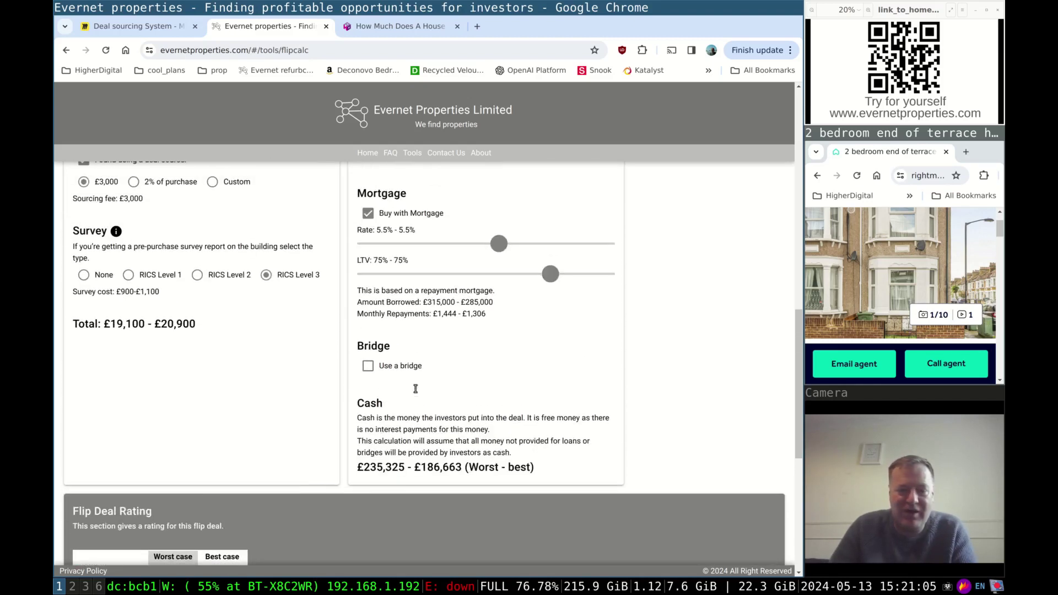
pyautogui.click(368, 279)
pyautogui.scroll(-4, 331, 415)
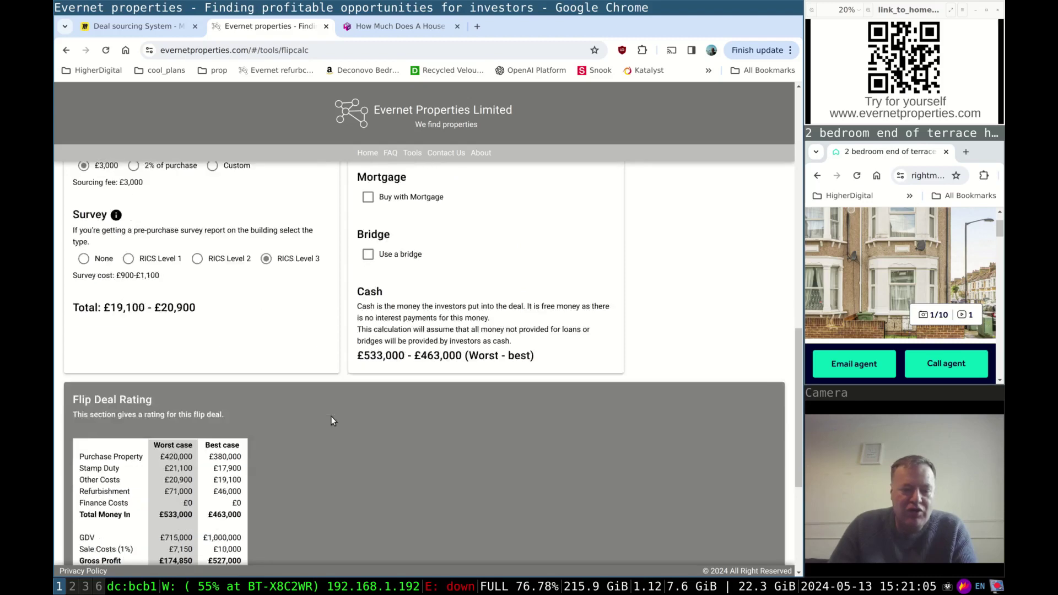
# Return to the start of the Flip Calculator and show the link_to_homepage.png QR code image full screen
pyautogui.scroll(15, 367, 419)
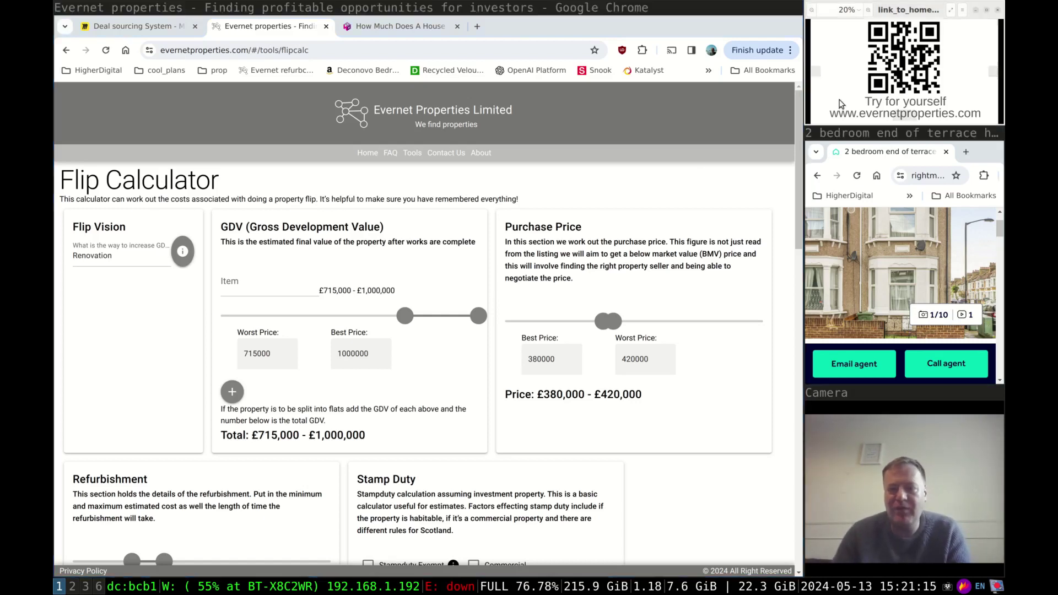
pyautogui.press('super+f')
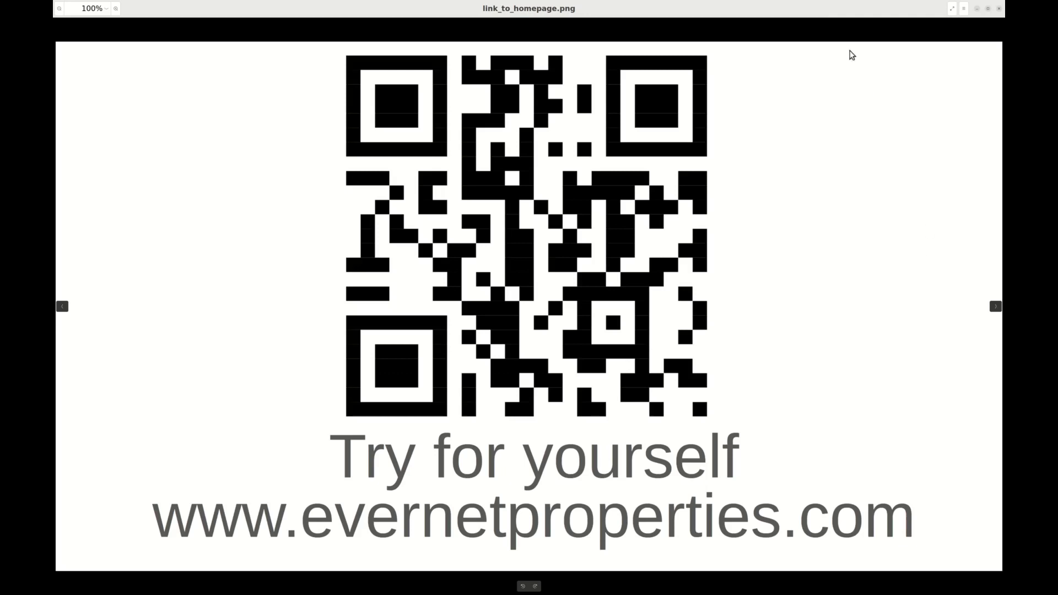